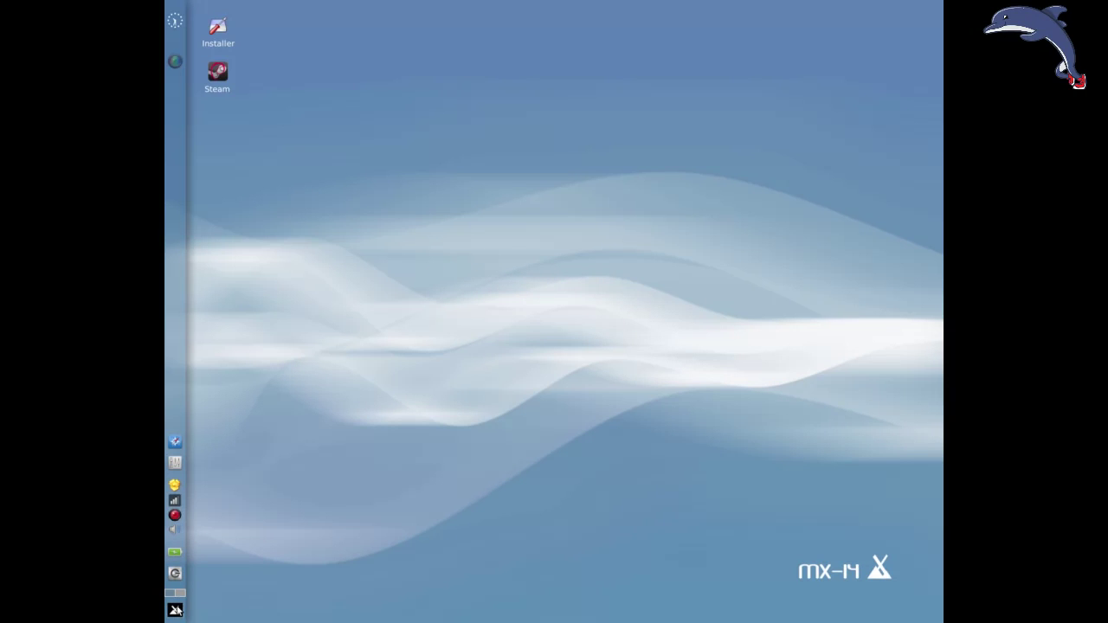
Launch MX Broadcom Manager via a Whisker menu 'mx' search and enter the administrator password.
{"action": "left_click", "coordinate": [175, 610]}
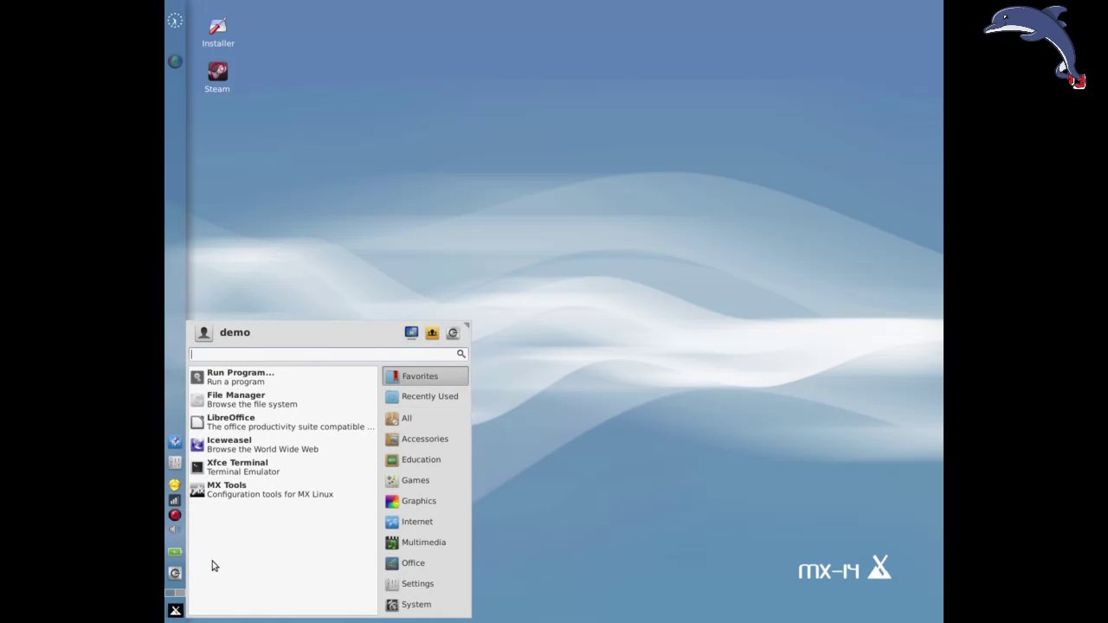
{"action": "type", "text": "mx"}
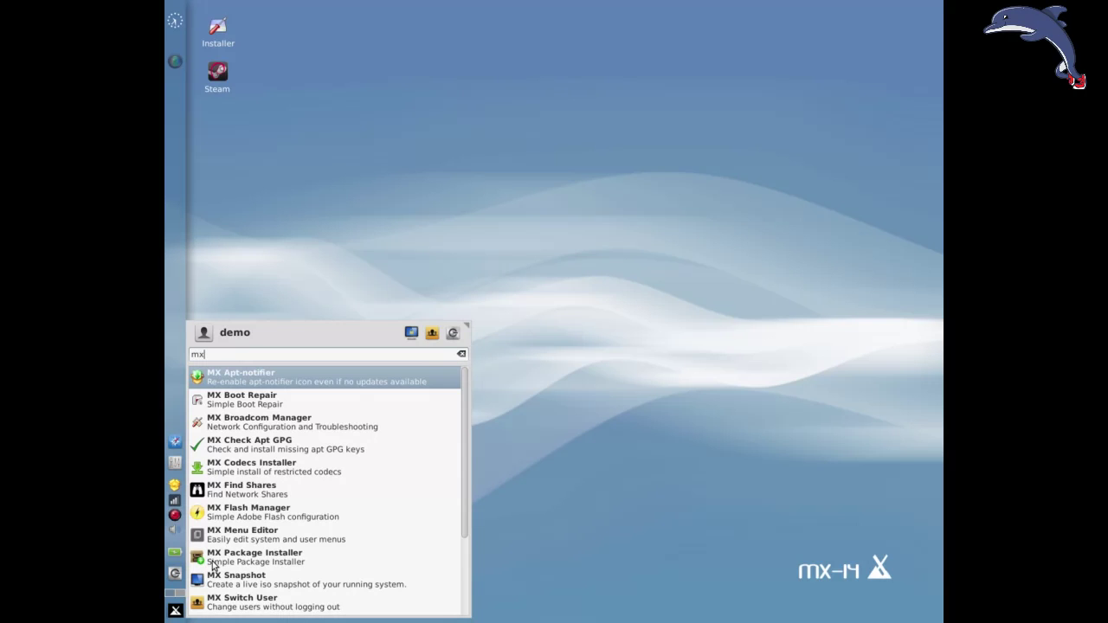
{"action": "key", "text": "Down"}
{"action": "key", "text": "Down"}
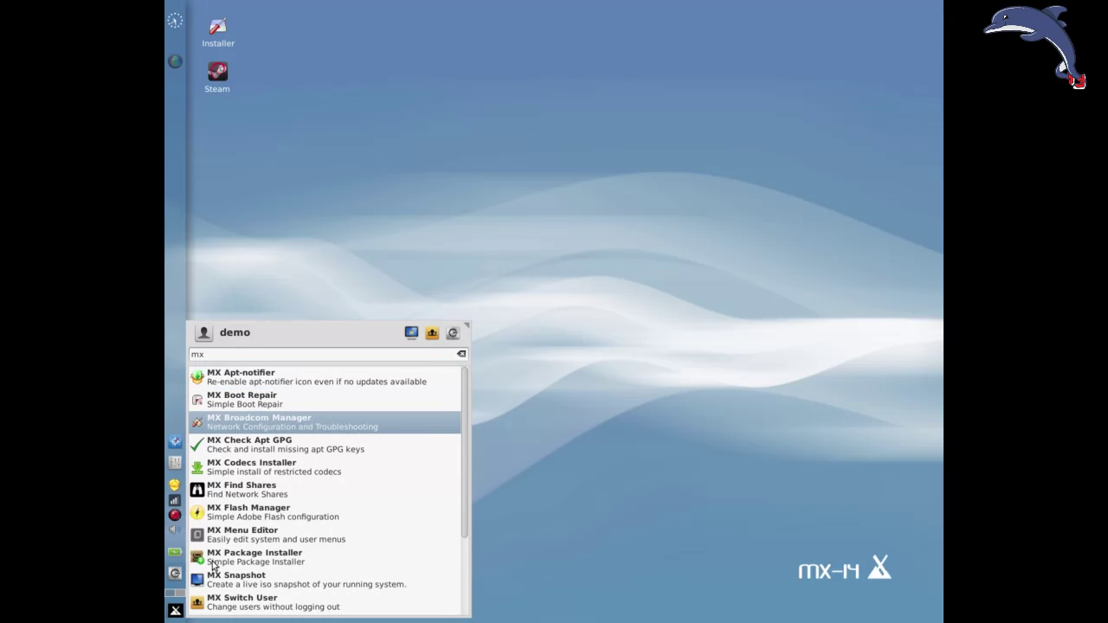
{"action": "key", "text": "Return"}
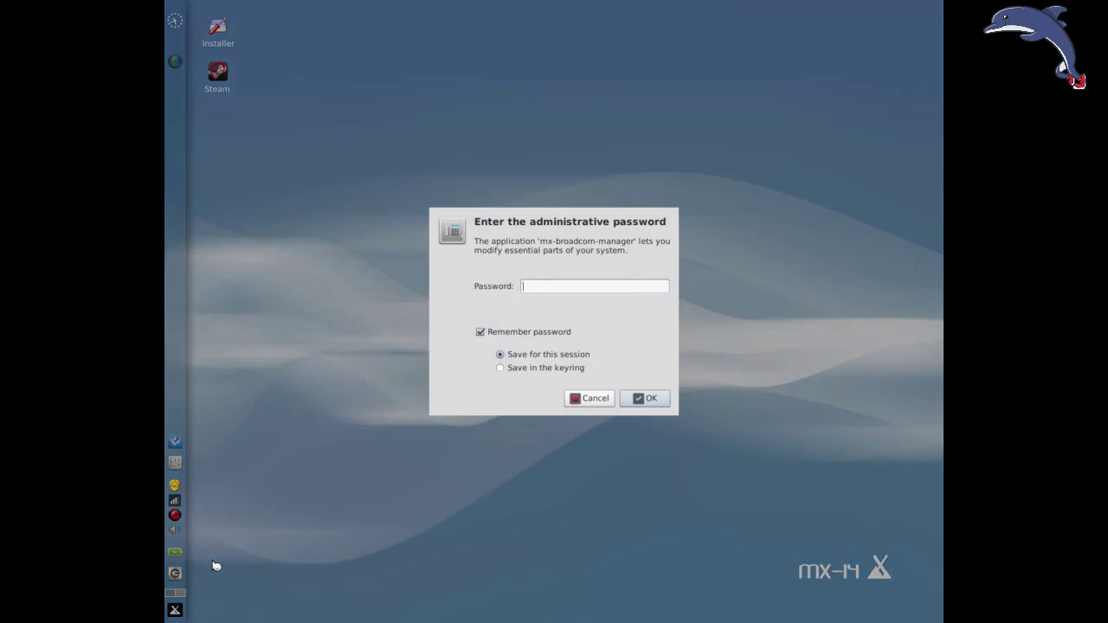
{"action": "type", "text": "demo"}
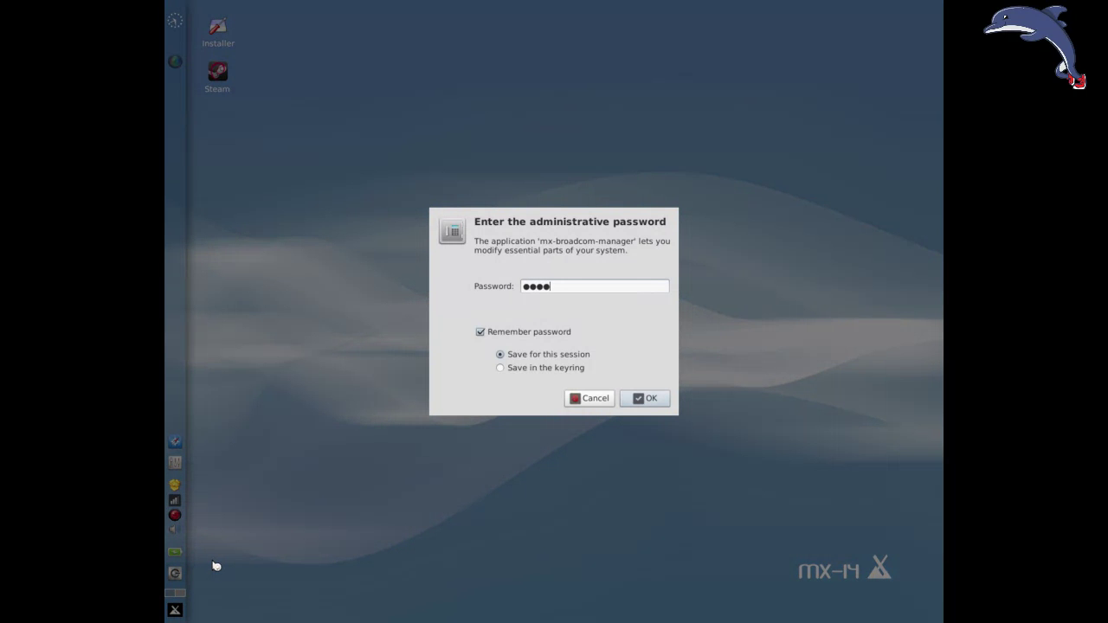
{"action": "key", "text": "Return"}
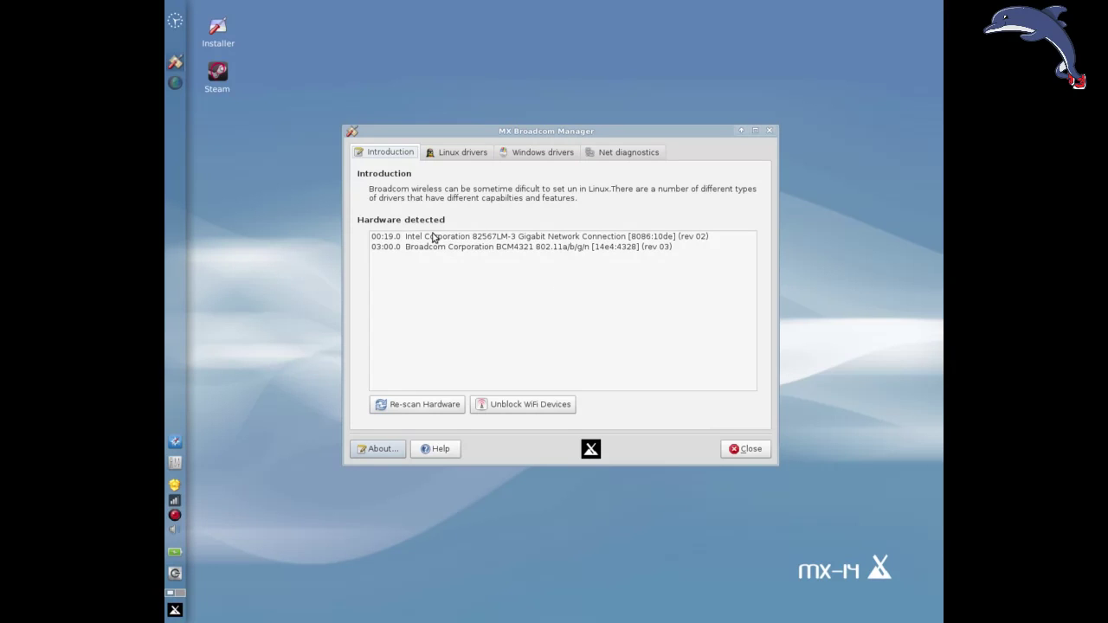
Select the Intel 82567LM-3 Gigabit Ethernet and Broadcom BCM4321 rows in the Hardware detected list.
{"action": "left_click", "coordinate": [578, 238]}
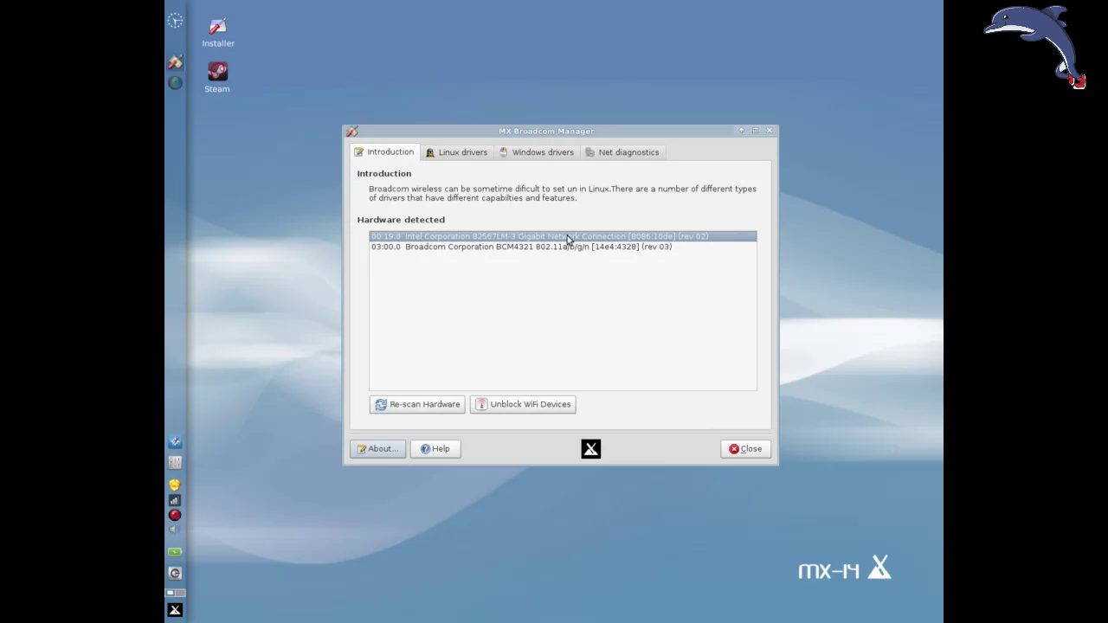
{"action": "left_click", "coordinate": [470, 251]}
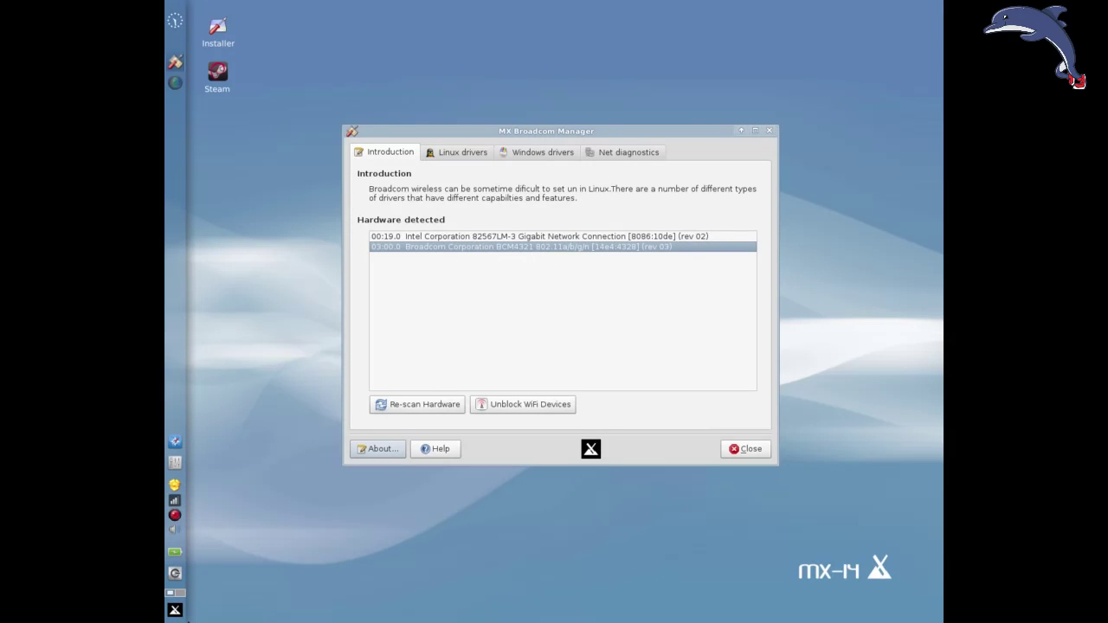
Minimize the Iceweasel window and re-scan hardware on the manager's Introduction tab.
{"action": "left_click", "coordinate": [175, 610]}
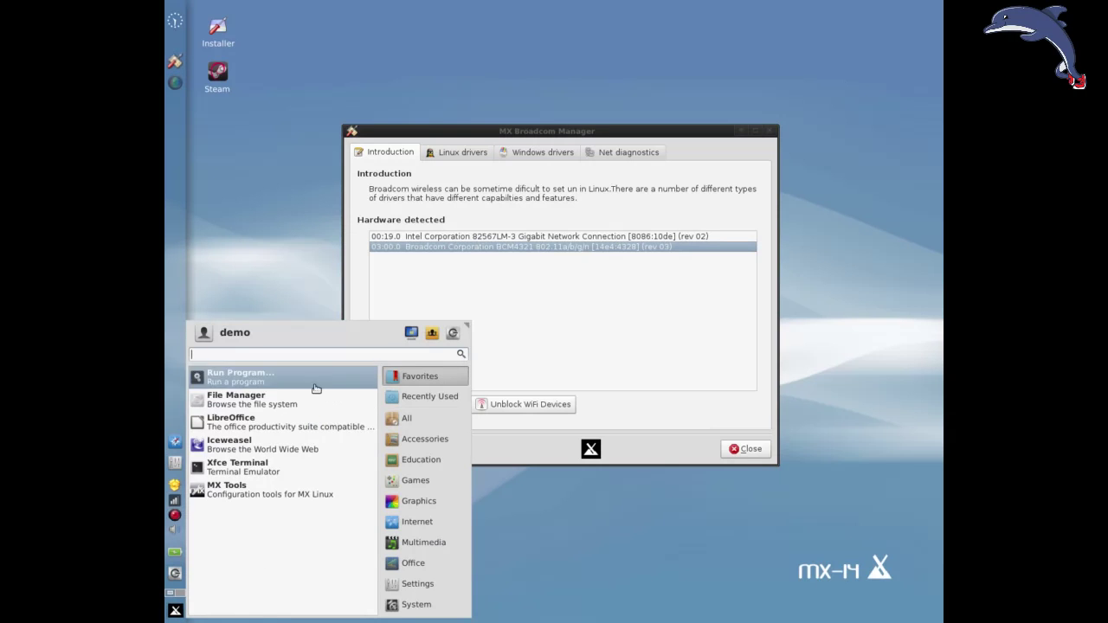
{"action": "left_click", "coordinate": [543, 315]}
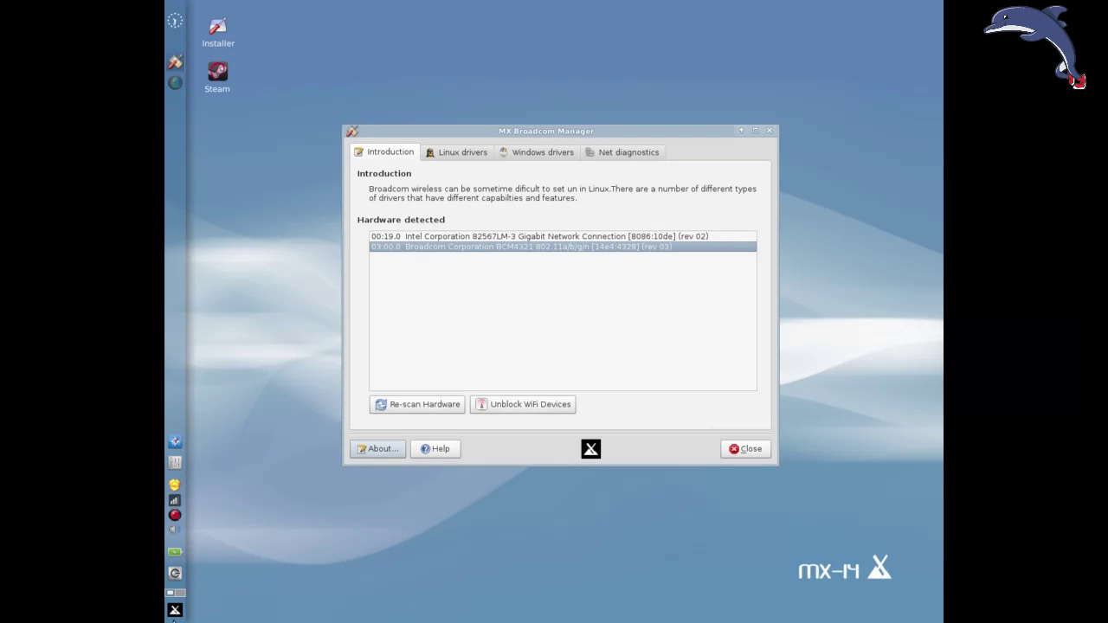
{"action": "left_click", "coordinate": [175, 610]}
{"action": "left_click", "coordinate": [235, 450]}
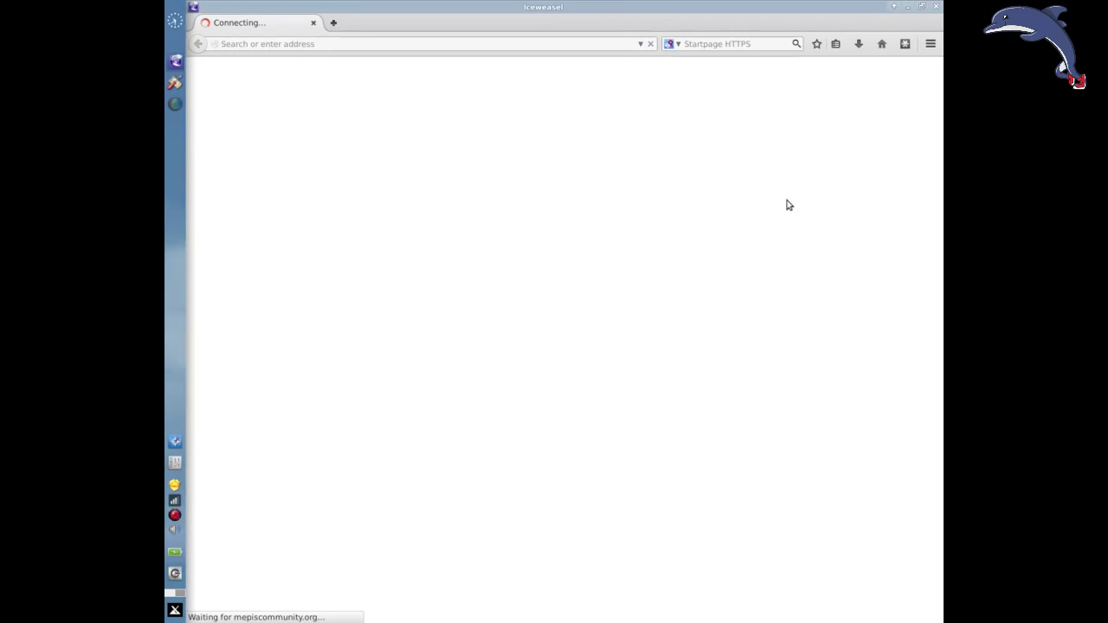
{"action": "left_click", "coordinate": [911, 7]}
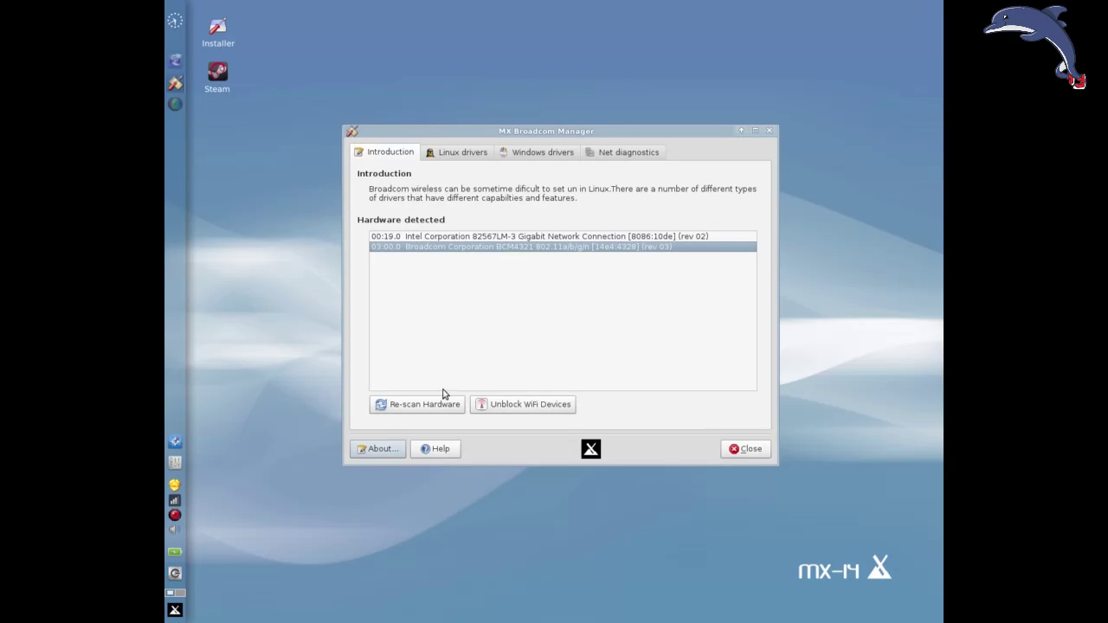
{"action": "left_click", "coordinate": [422, 407]}
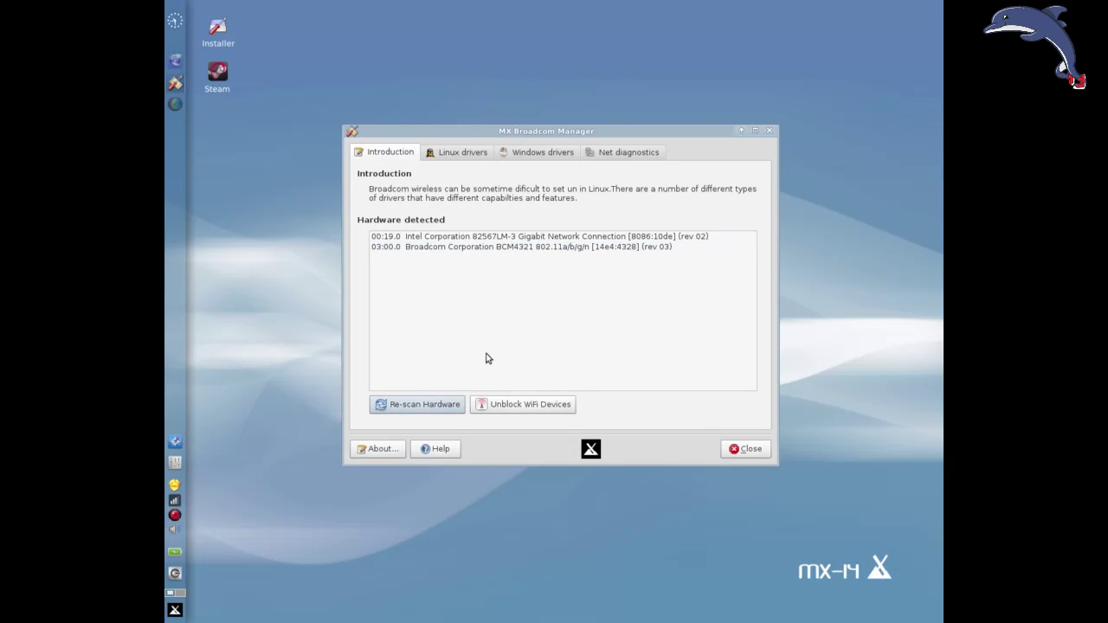
Unblock all WiFi devices and check the Linux drivers tab for wl loaded, b43 blacklisted.
{"action": "left_click", "coordinate": [524, 414]}
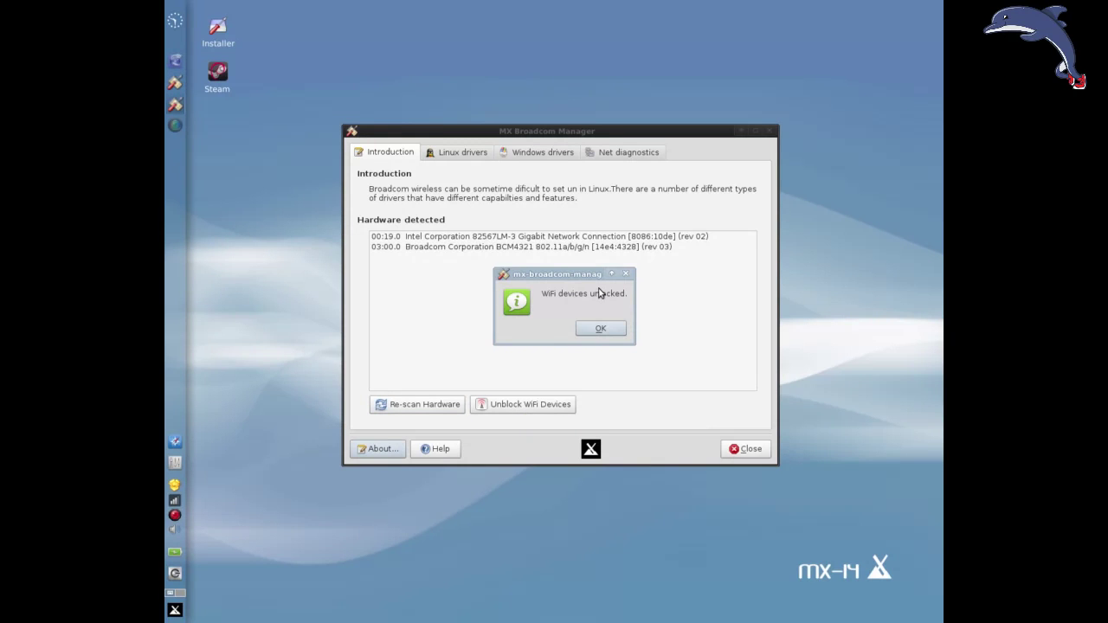
{"action": "left_click", "coordinate": [598, 334]}
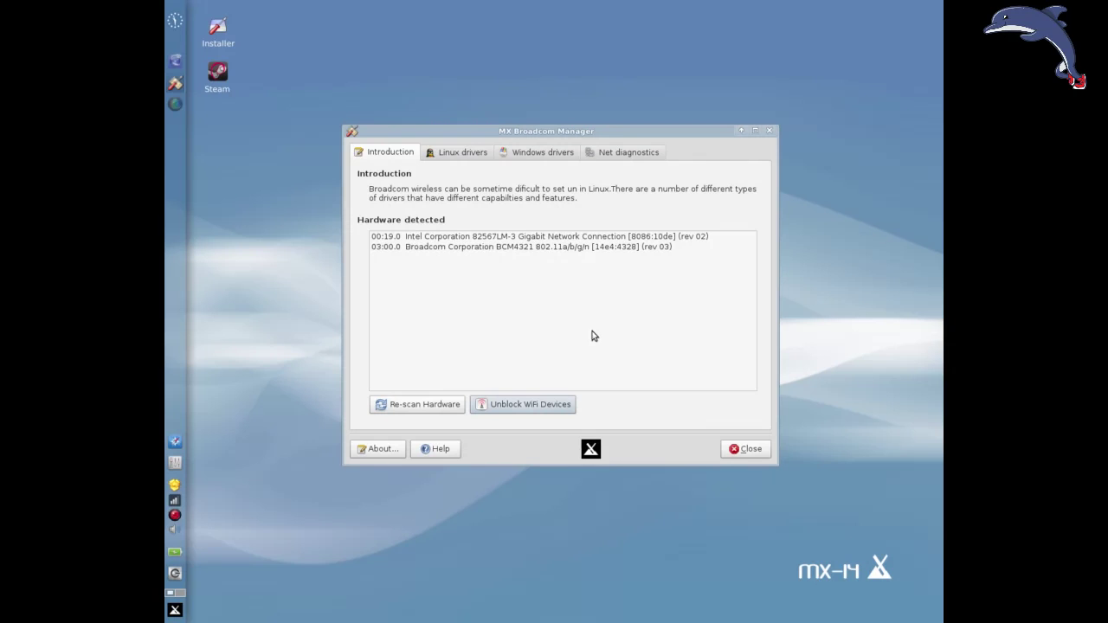
{"action": "left_click", "coordinate": [445, 154]}
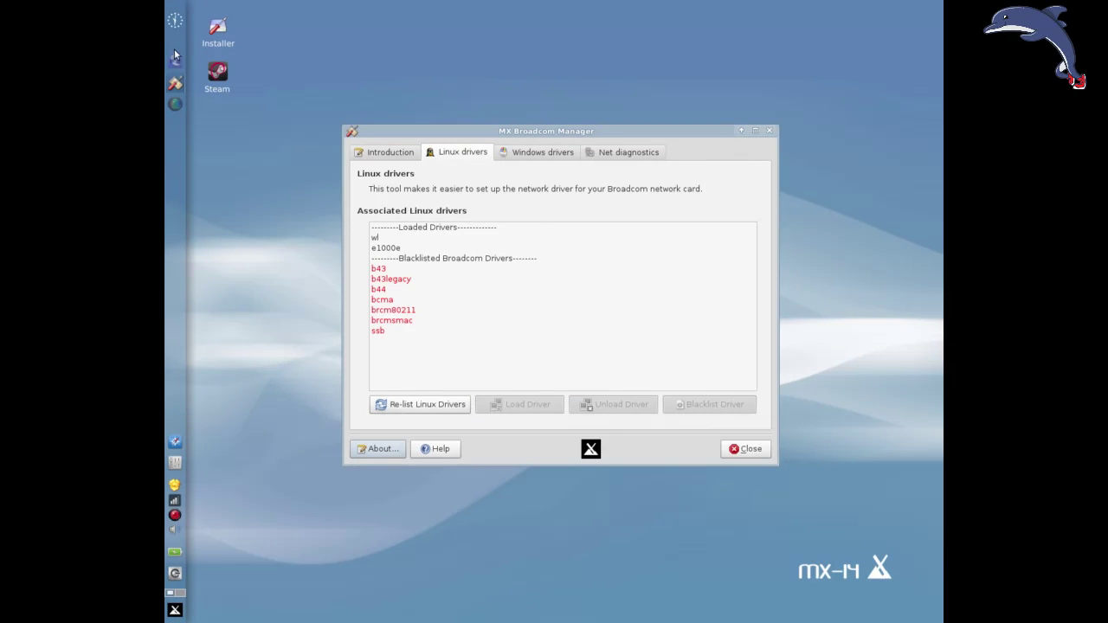
{"action": "left_click", "coordinate": [407, 153]}
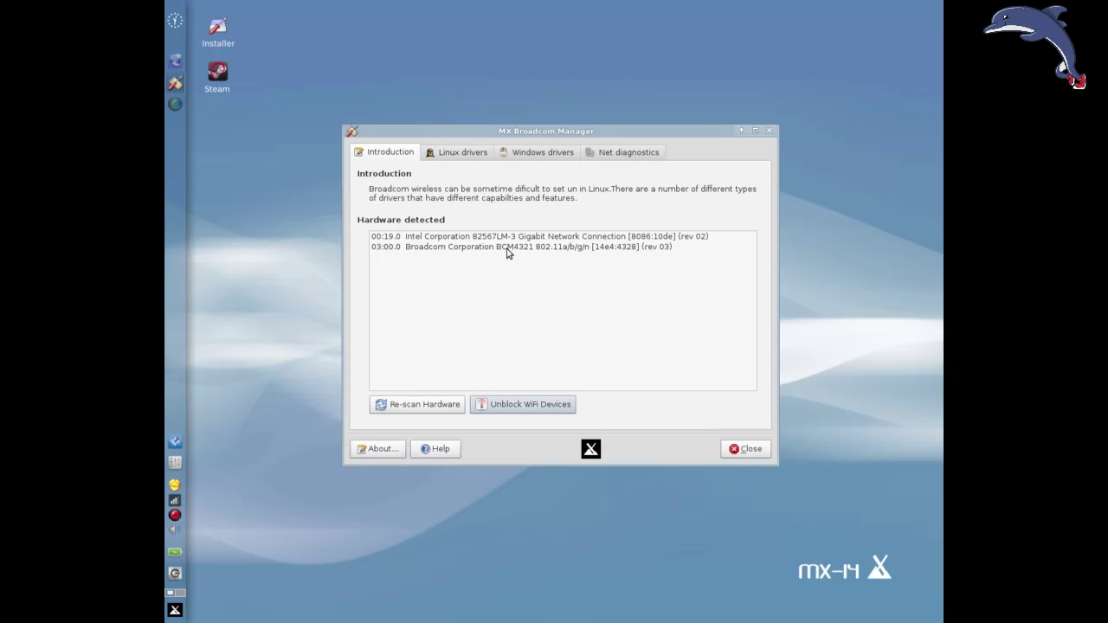
Open Iceweasel and search Startpage for 'Broadcom BCM4321 debian'.
{"action": "left_click", "coordinate": [175, 58]}
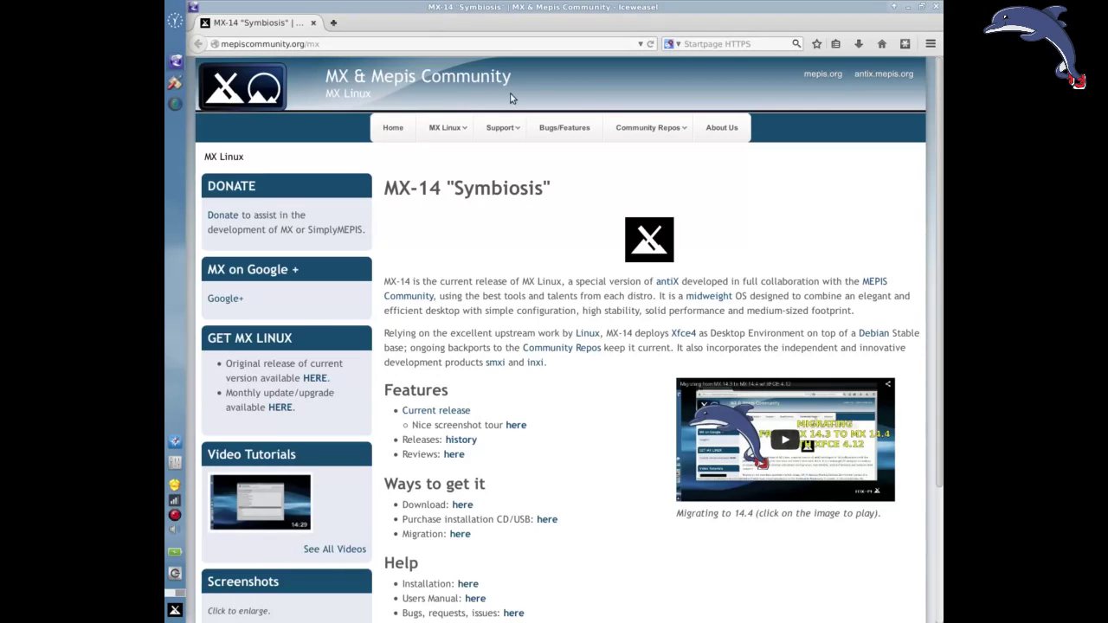
{"action": "left_click", "coordinate": [608, 44]}
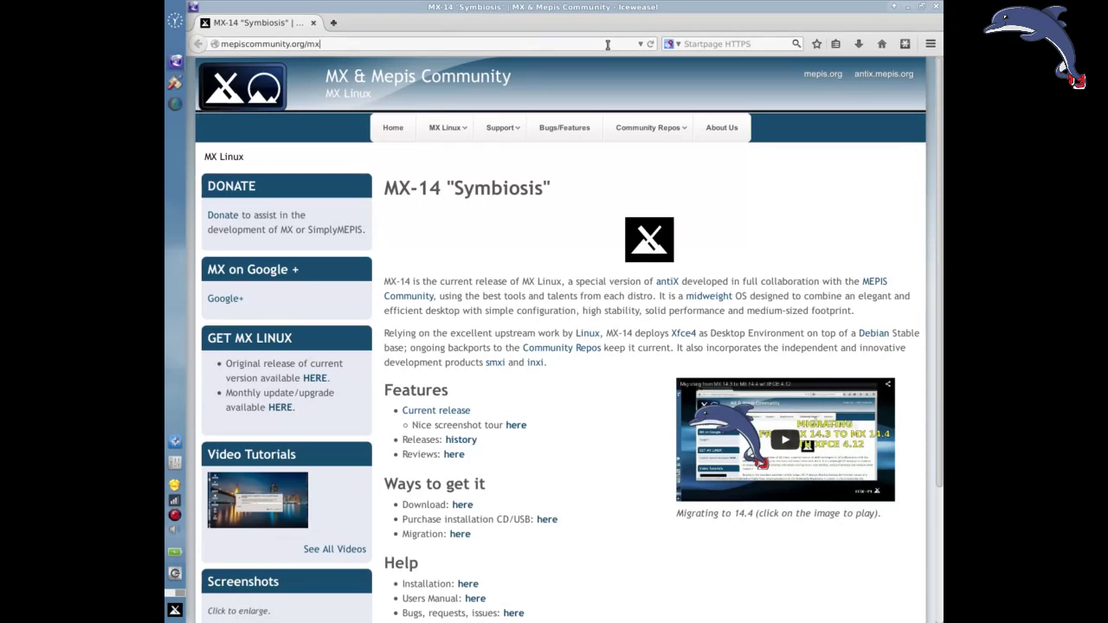
{"action": "left_click", "coordinate": [716, 43]}
{"action": "type", "text": "bcm"}
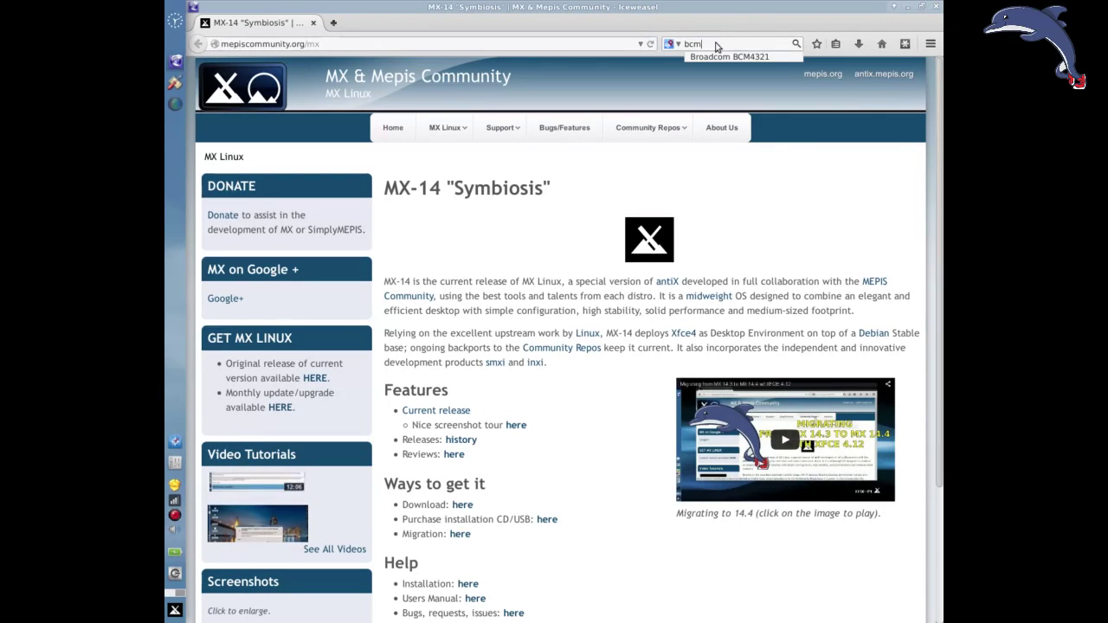
{"action": "left_click", "coordinate": [722, 56]}
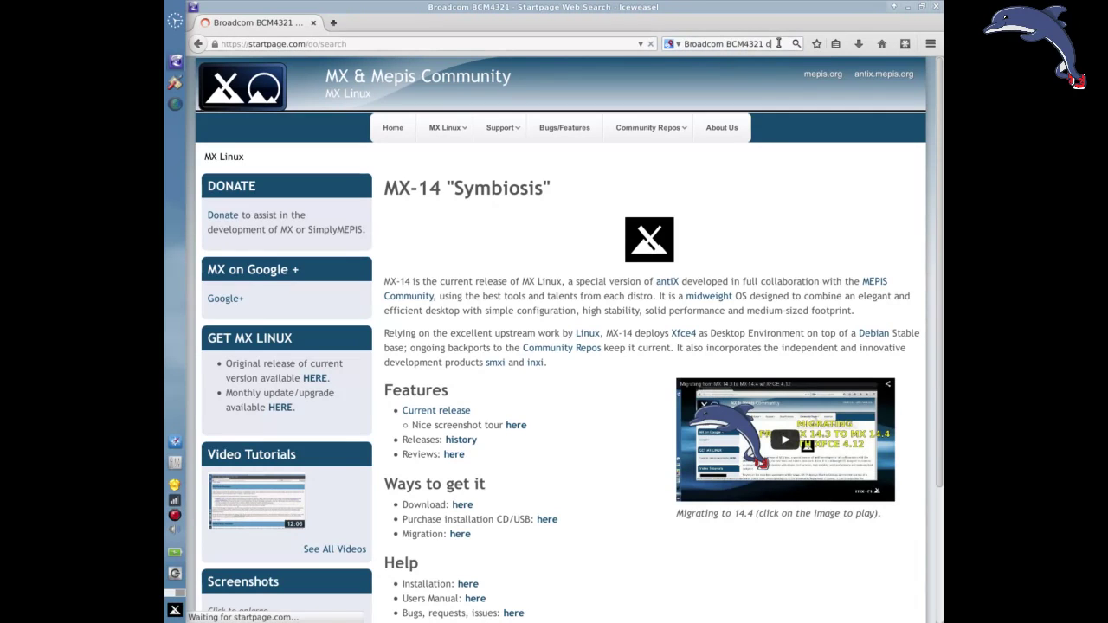
{"action": "type", "text": "de"}
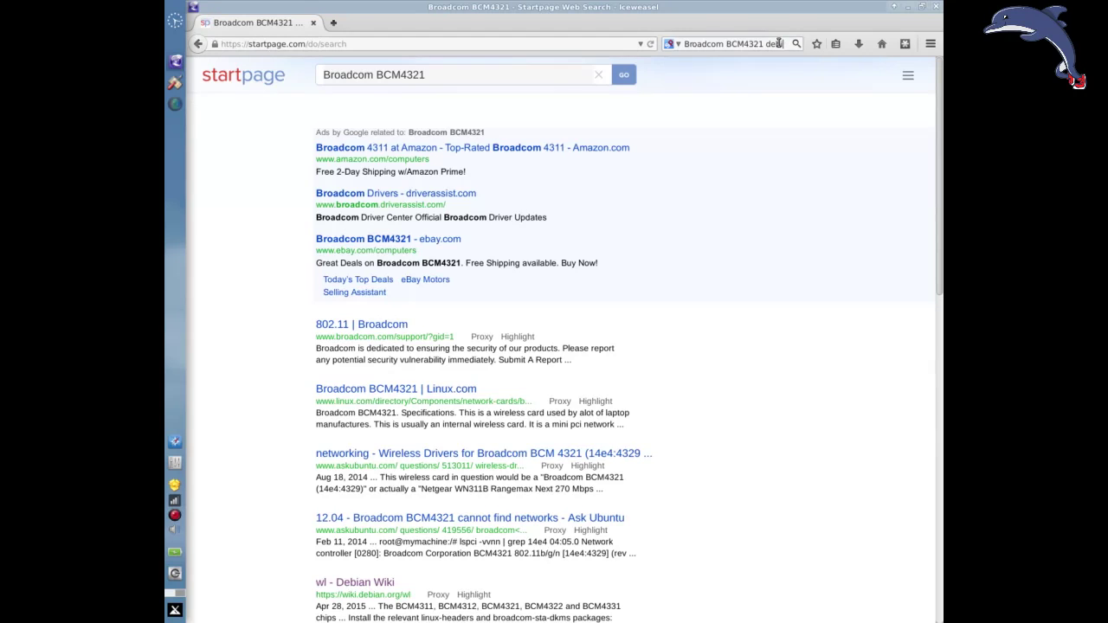
{"action": "type", "text": "bian"}
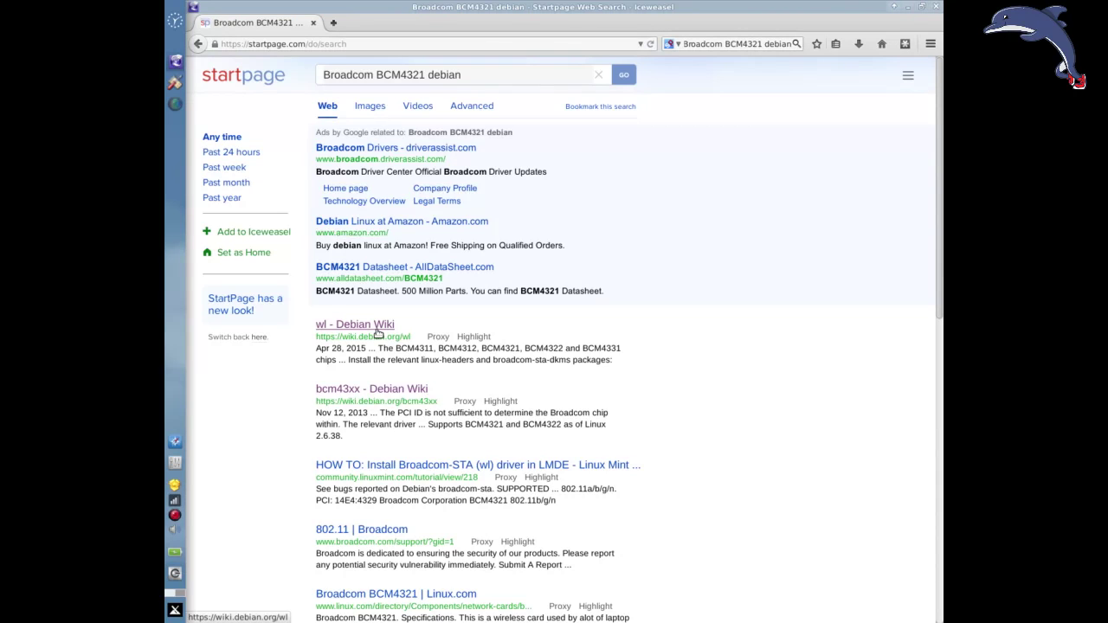
Review the Linux drivers tab in the manager, then bring back the Startpage results.
{"action": "left_click", "coordinate": [911, 6]}
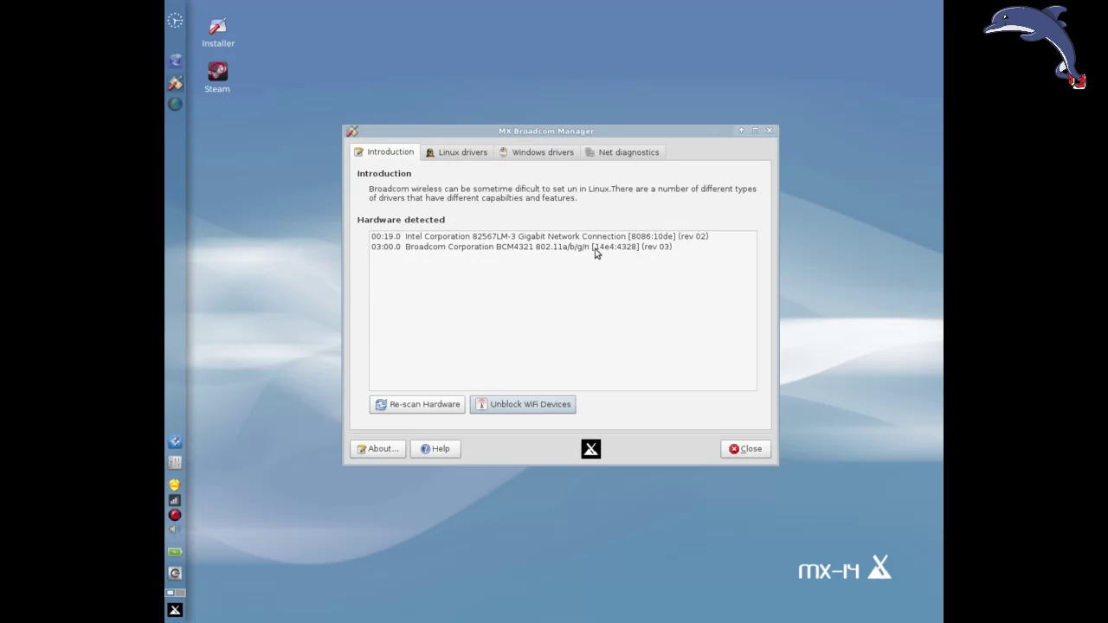
{"action": "left_click", "coordinate": [444, 151]}
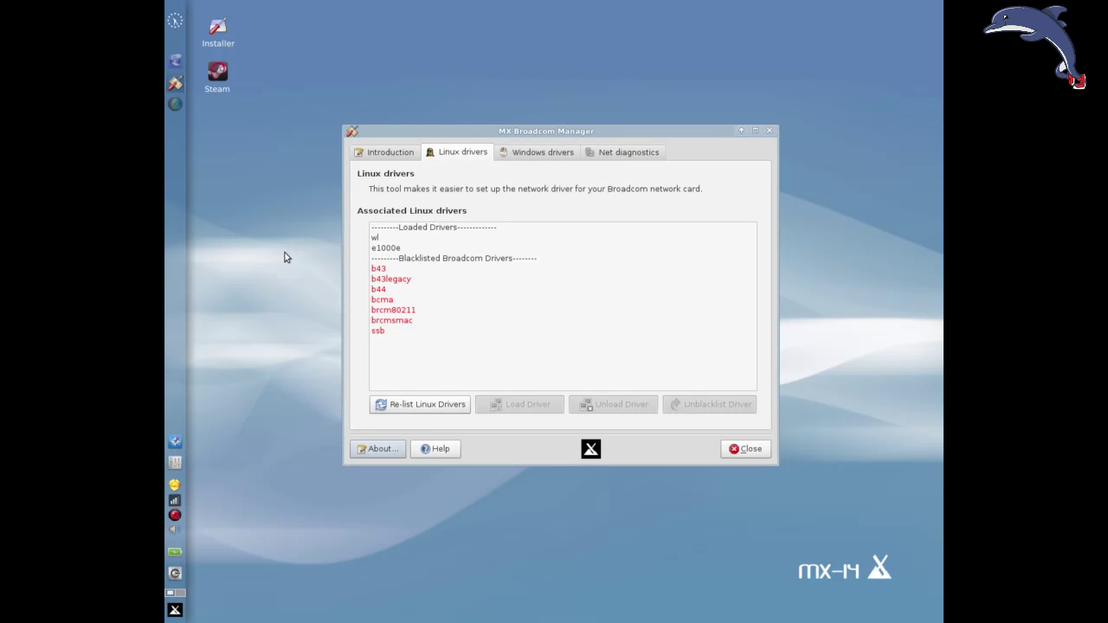
{"action": "left_click", "coordinate": [174, 62]}
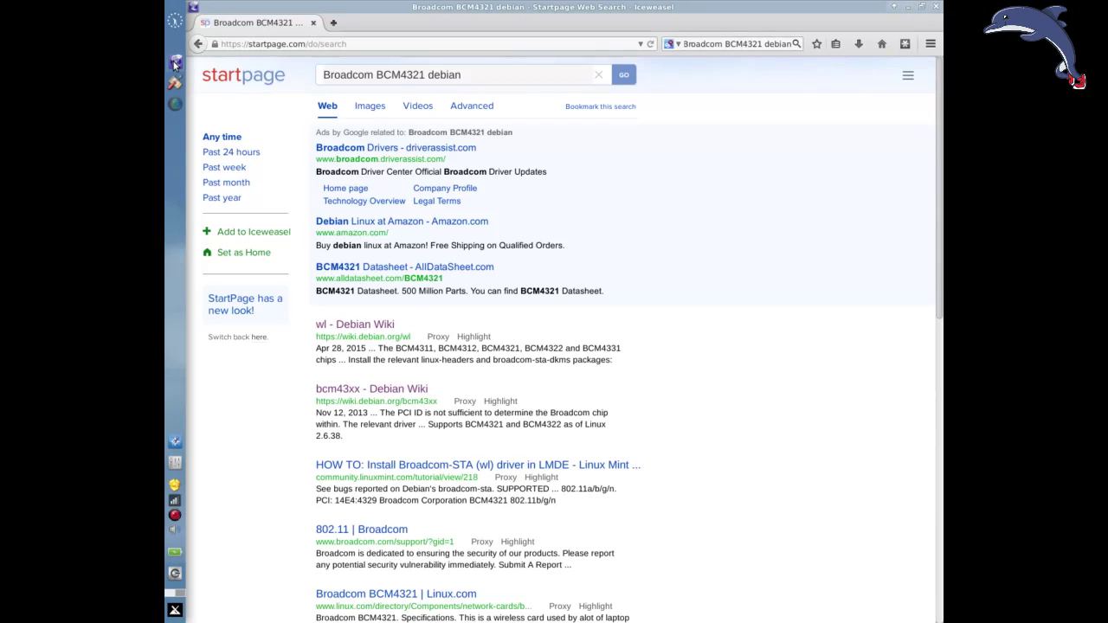
Open the bcm43xx Debian Wiki page and highlight BCM43 in b43's Drivers entry, then minimize Iceweasel.
{"action": "left_click", "coordinate": [379, 391]}
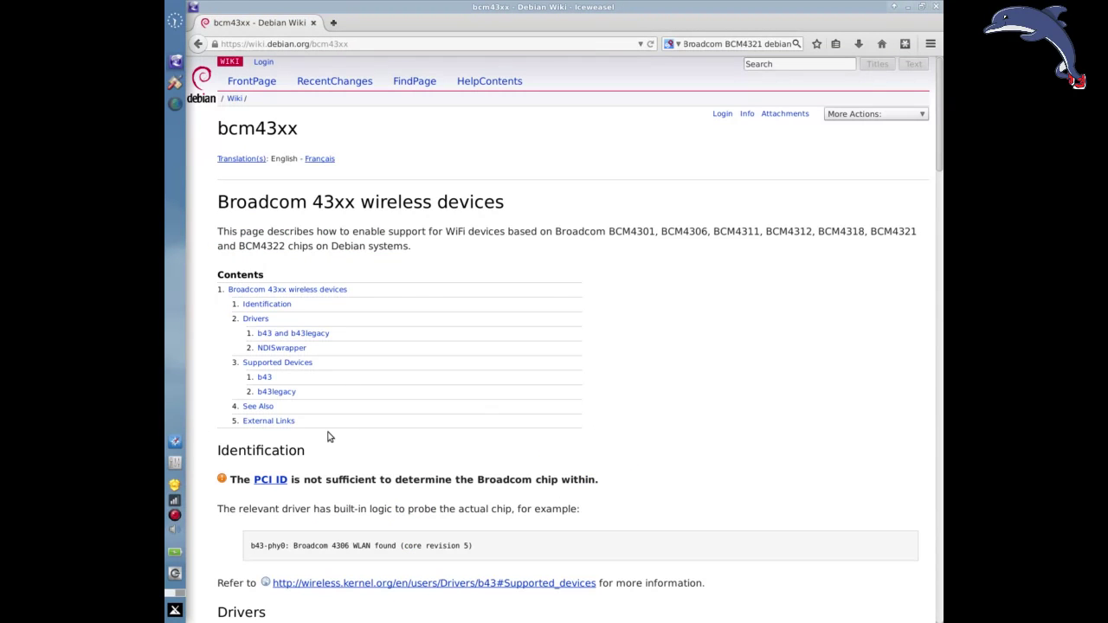
{"action": "scroll", "coordinate": [430, 354], "scroll_direction": "down", "scroll_amount": 2}
{"action": "scroll", "coordinate": [347, 459], "scroll_direction": "down", "scroll_amount": 5}
{"action": "left_click_drag", "start_coordinate": [293, 385], "coordinate": [327, 384]}
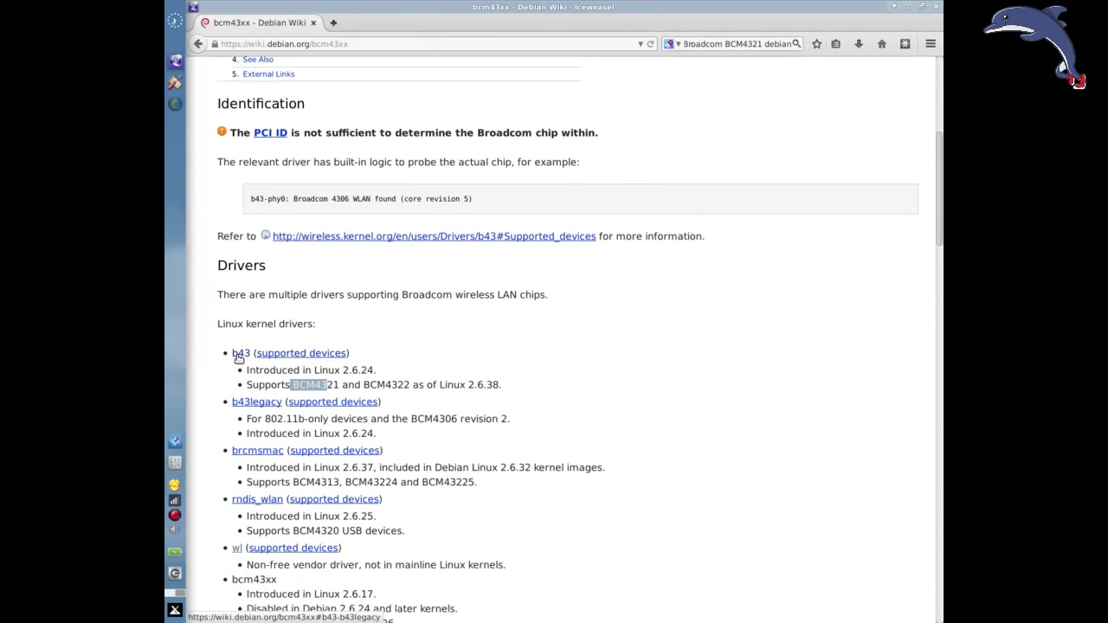
{"action": "scroll", "coordinate": [225, 398], "scroll_direction": "down", "scroll_amount": 1}
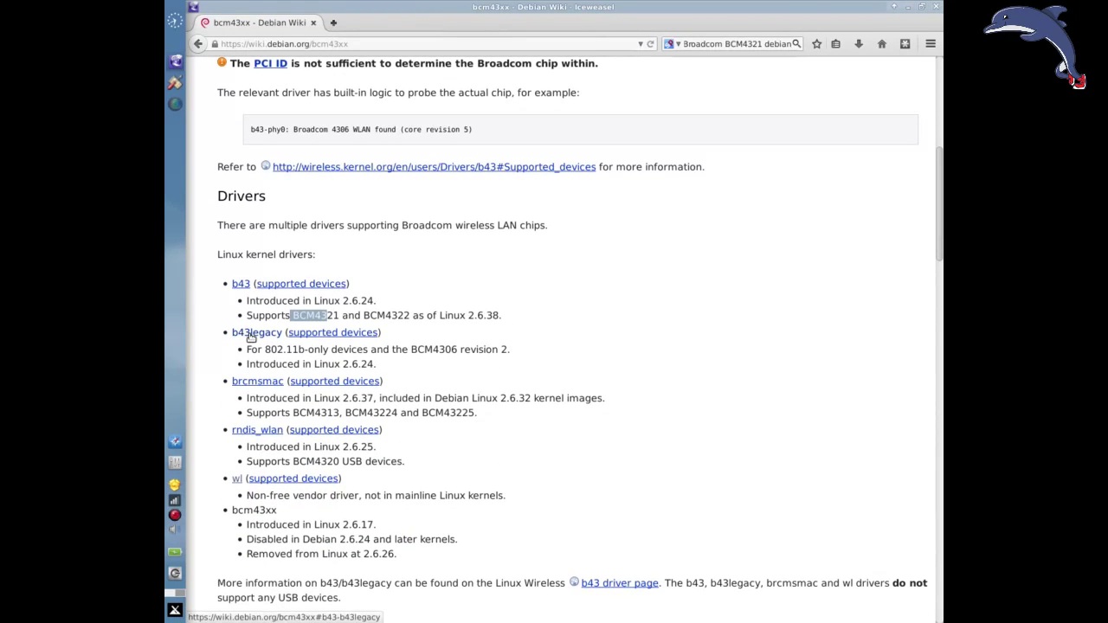
{"action": "left_click", "coordinate": [908, 6]}
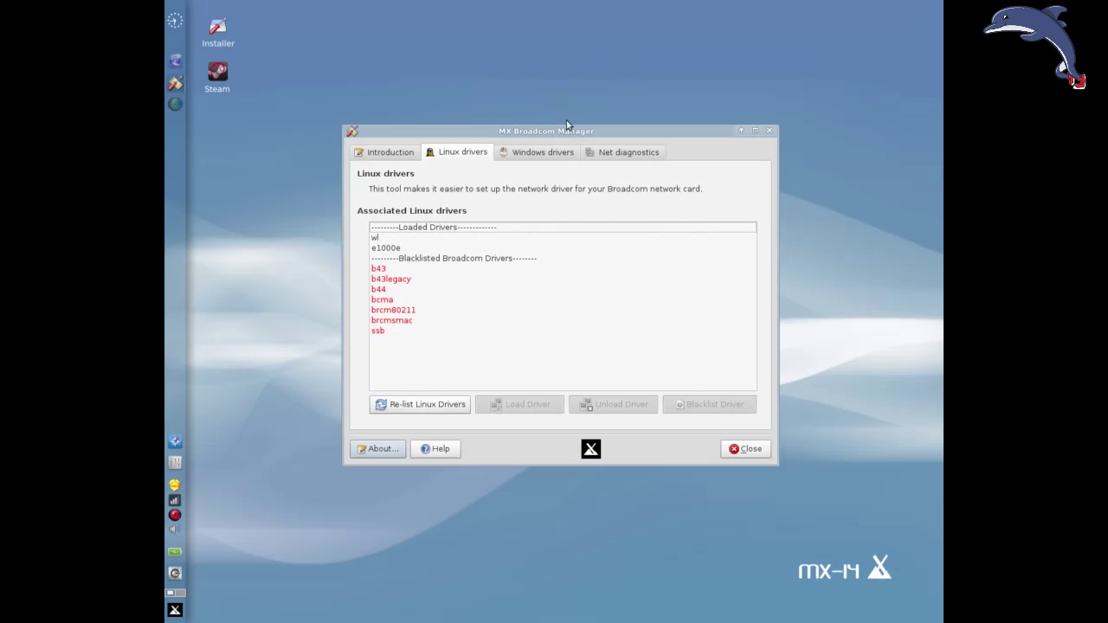
Unload the wl driver.
{"action": "left_click", "coordinate": [380, 241]}
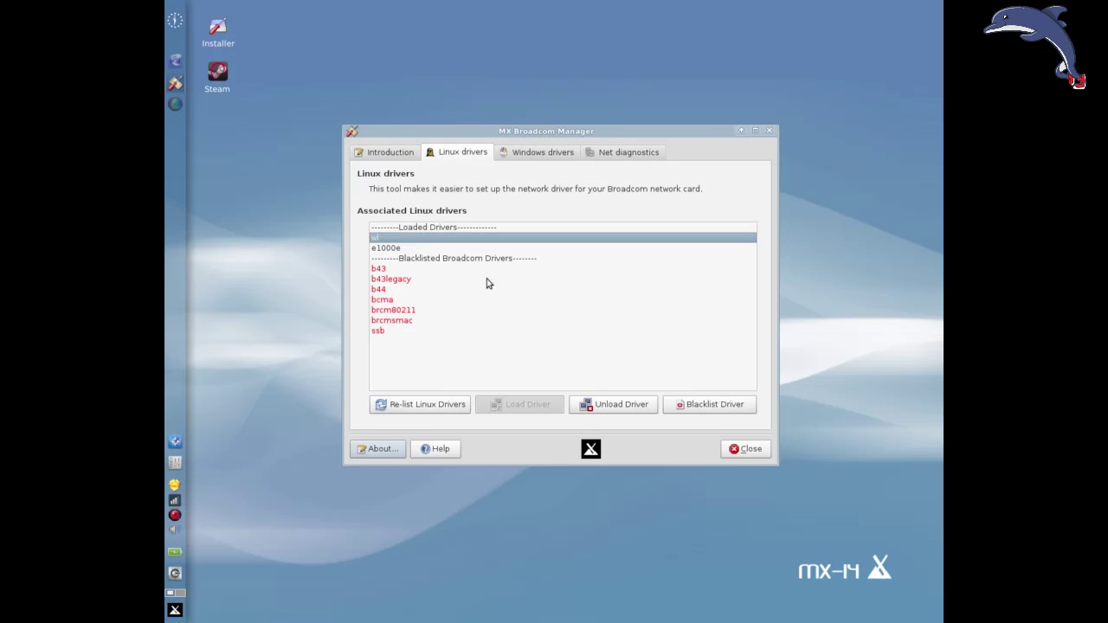
{"action": "left_click", "coordinate": [636, 407]}
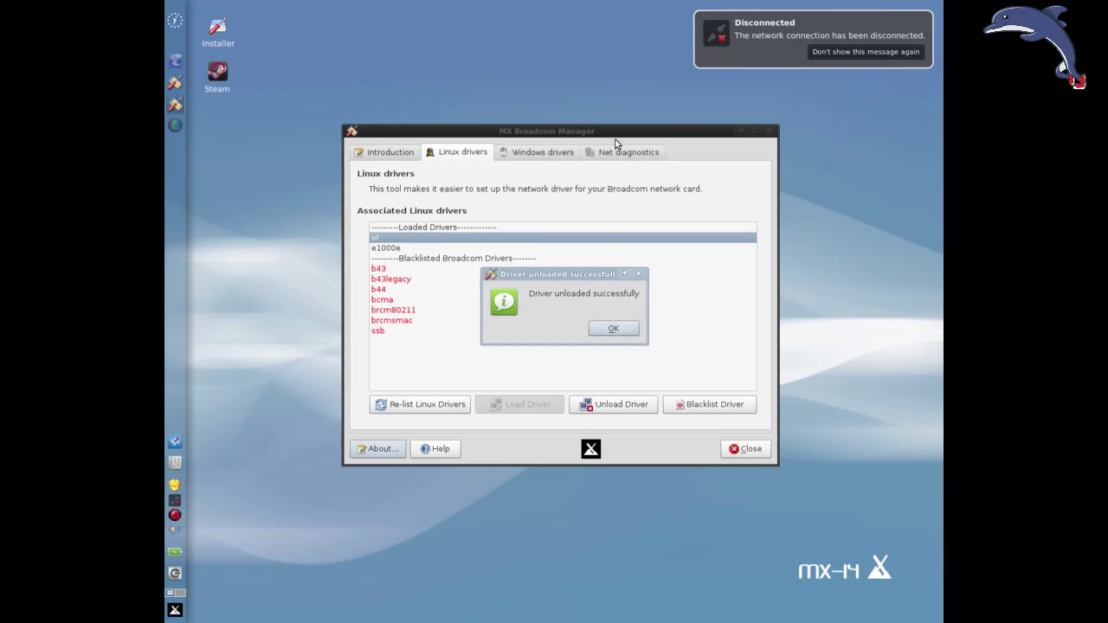
{"action": "left_click", "coordinate": [614, 329]}
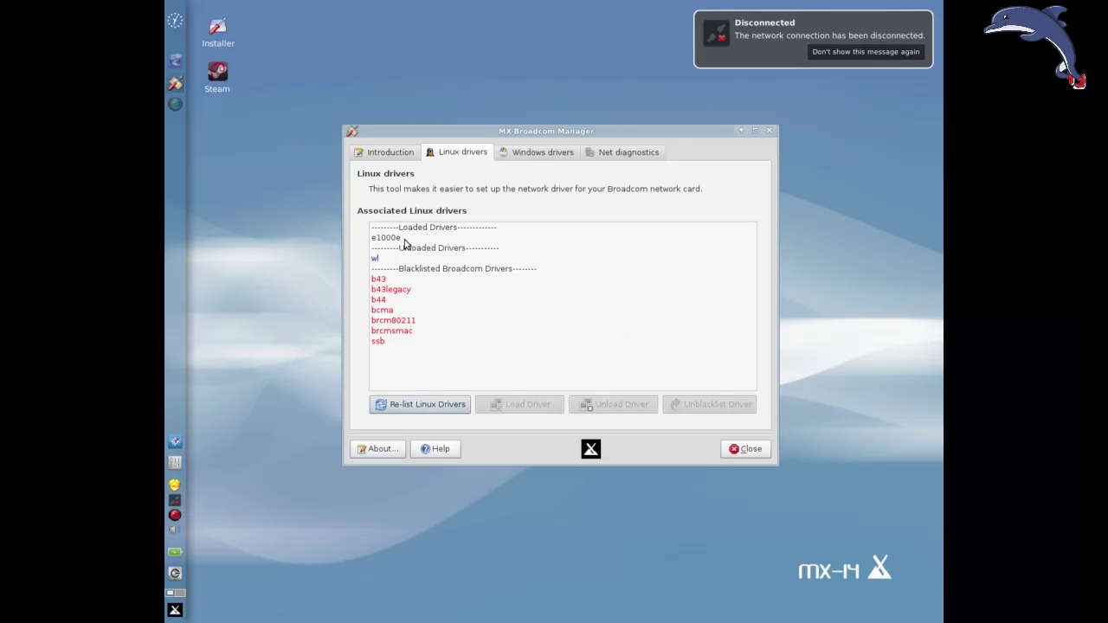
Load the b43 driver so the wireless connection comes up.
{"action": "left_click", "coordinate": [386, 280]}
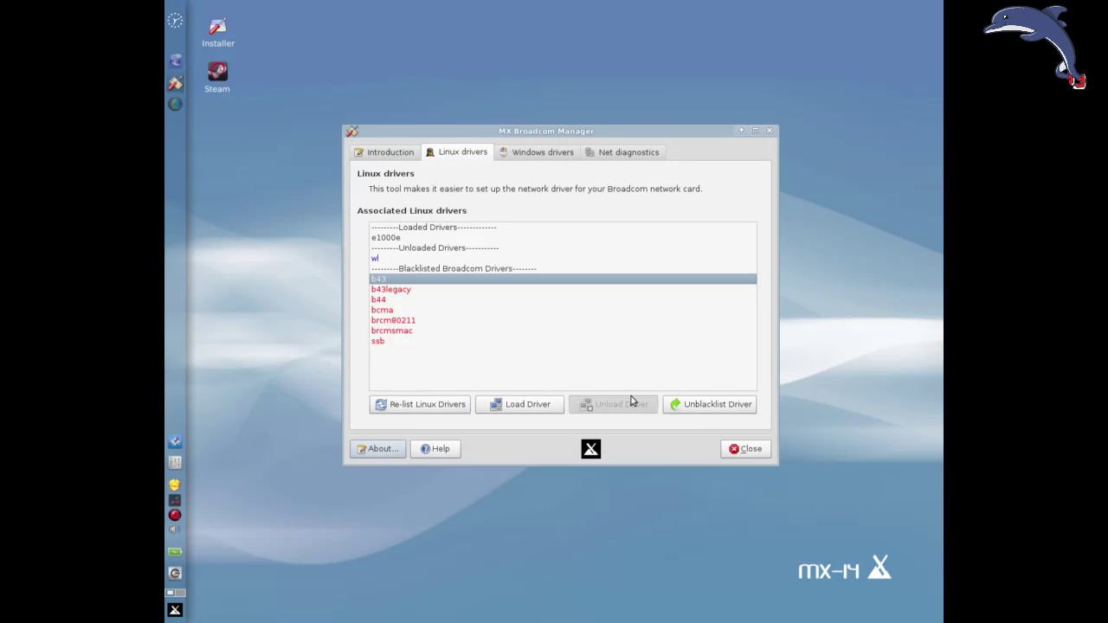
{"action": "left_click", "coordinate": [538, 408]}
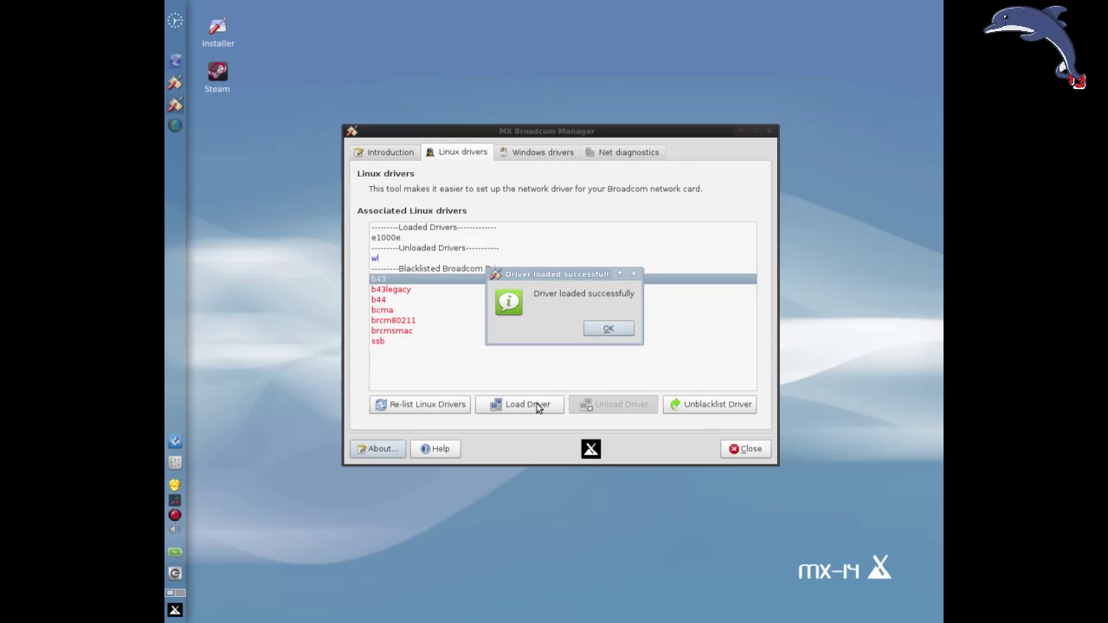
{"action": "left_click", "coordinate": [609, 332]}
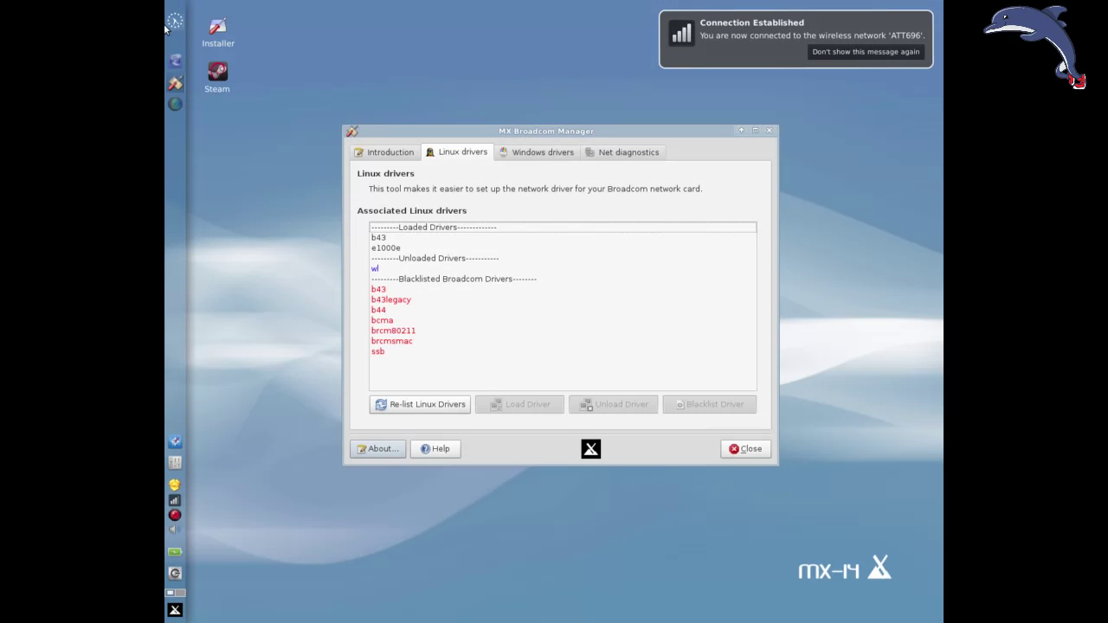
{"action": "left_click", "coordinate": [176, 63]}
Navigate Iceweasel from the Debian Wiki page to mxlinux.org.
{"action": "scroll", "coordinate": [372, 165], "scroll_direction": "up", "scroll_amount": 3}
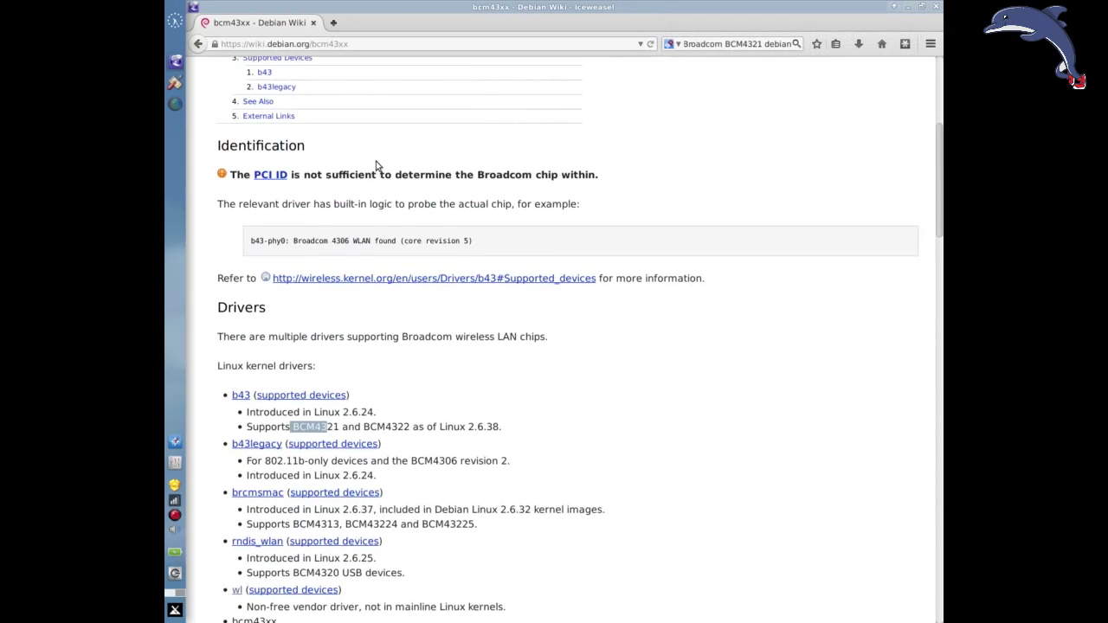
{"action": "left_click", "coordinate": [366, 43]}
{"action": "key", "text": "ctrl+a"}
{"action": "type", "text": "mxlinux"}
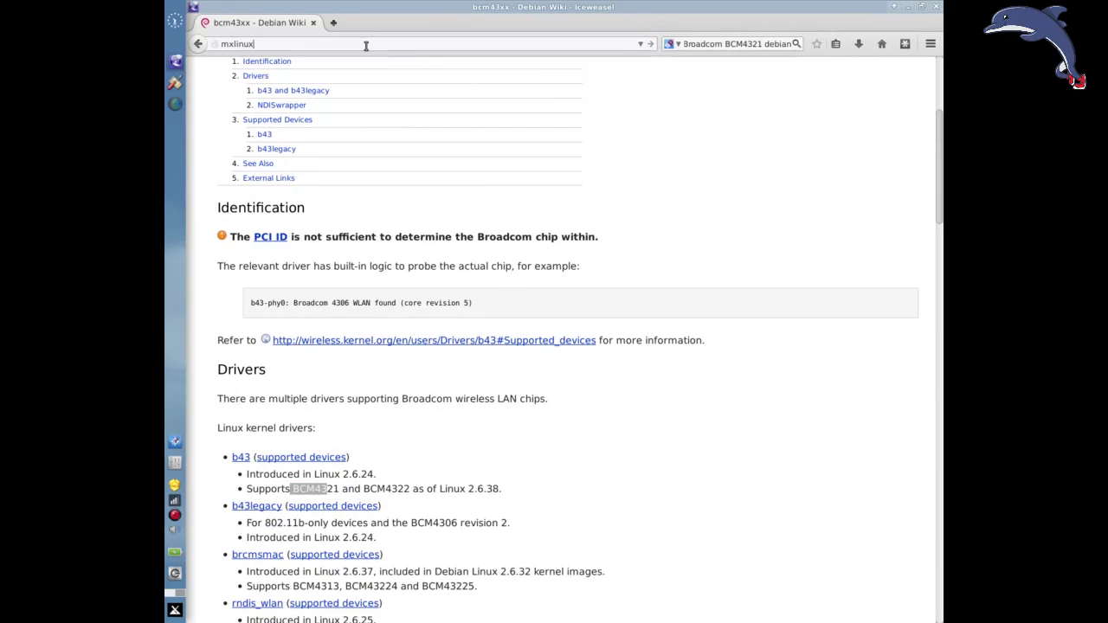
{"action": "type", "text": ".org"}
{"action": "key", "text": "Return"}
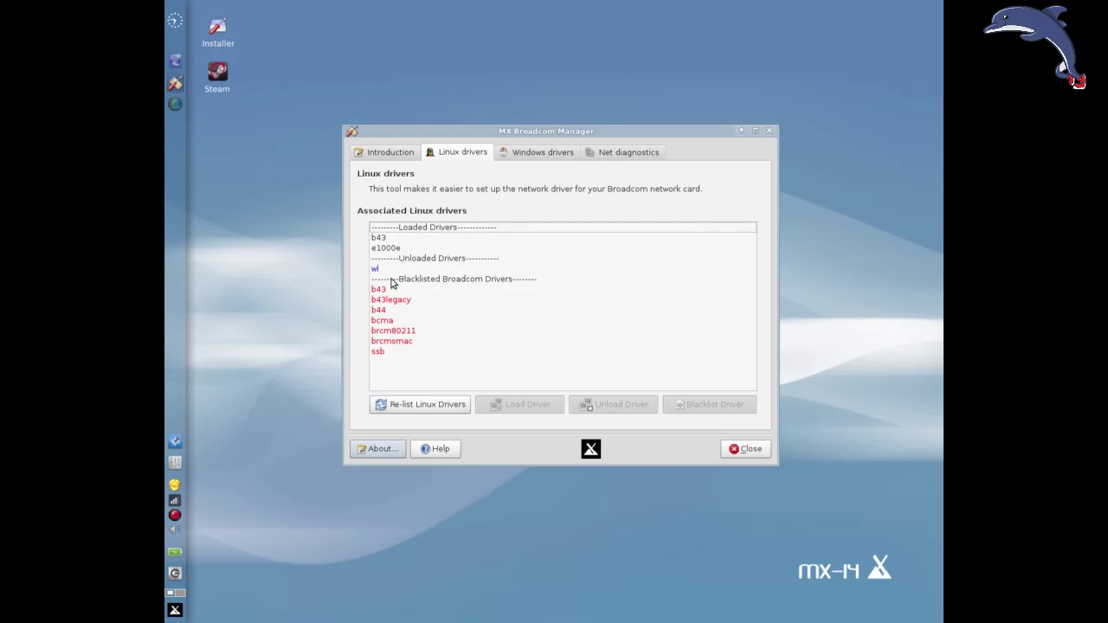
Blacklist the wl driver.
{"action": "left_click", "coordinate": [380, 270]}
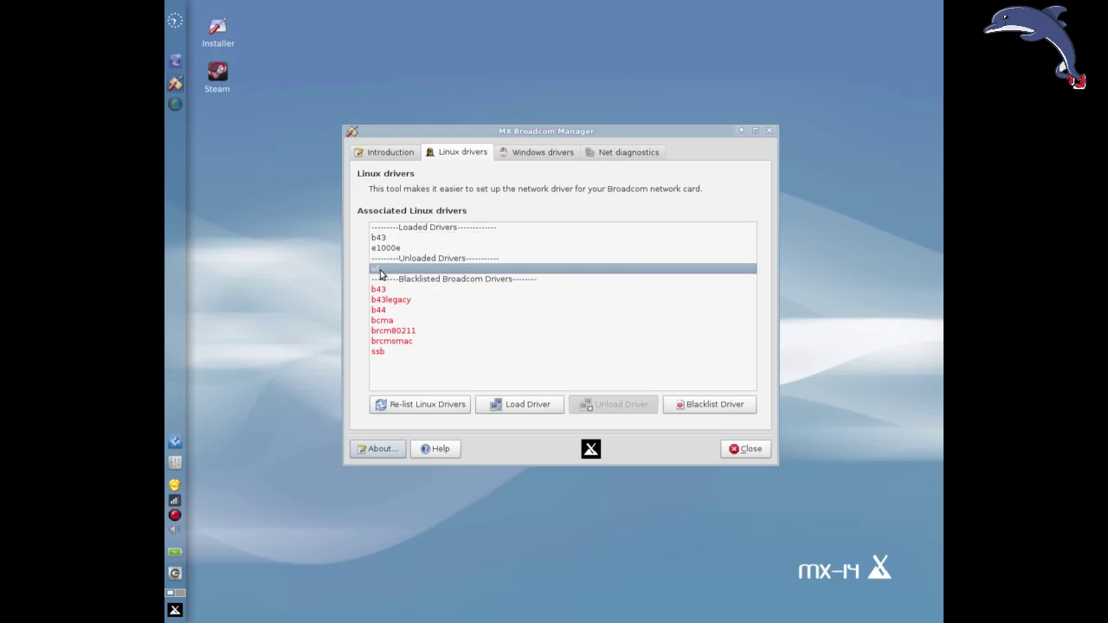
{"action": "left_click", "coordinate": [734, 410]}
{"action": "left_click", "coordinate": [598, 328]}
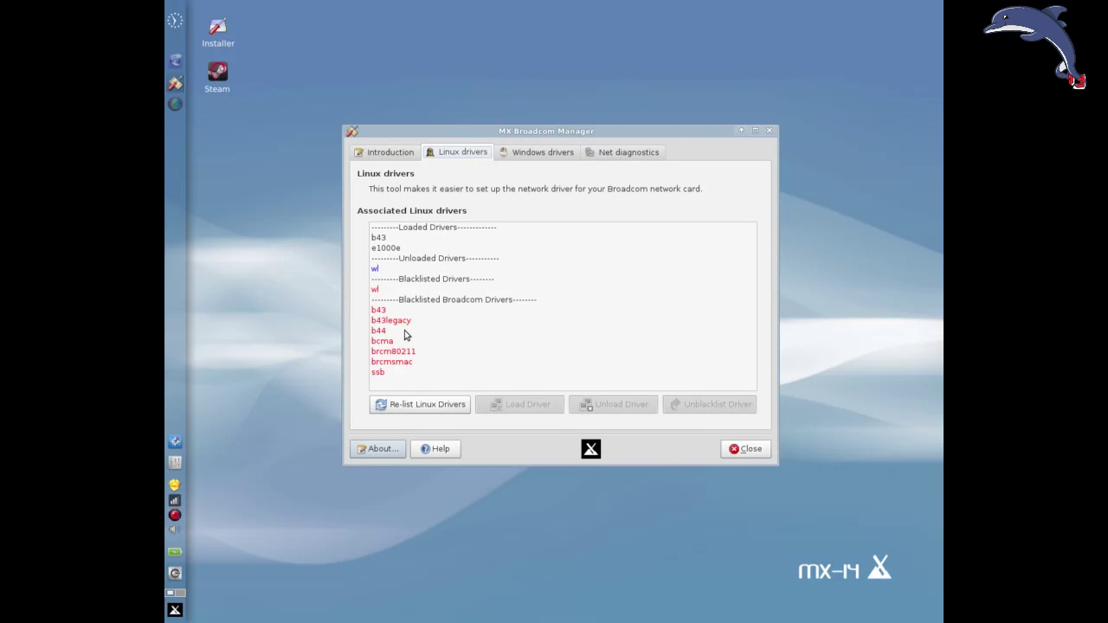
Remove b43 from the driver blacklist.
{"action": "left_click", "coordinate": [391, 313]}
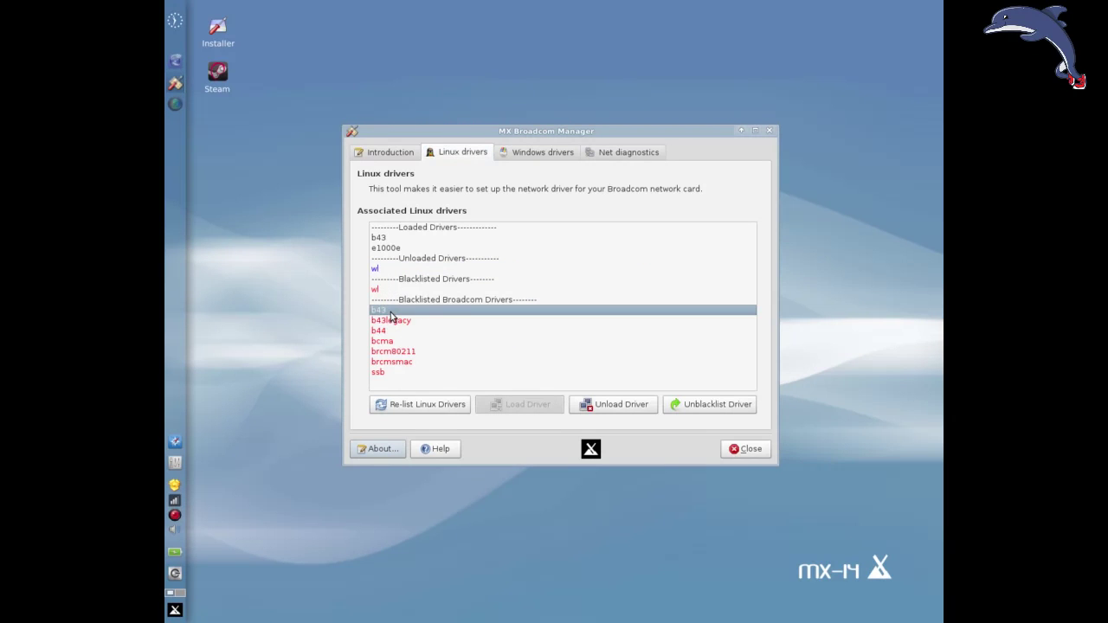
{"action": "left_click", "coordinate": [726, 406]}
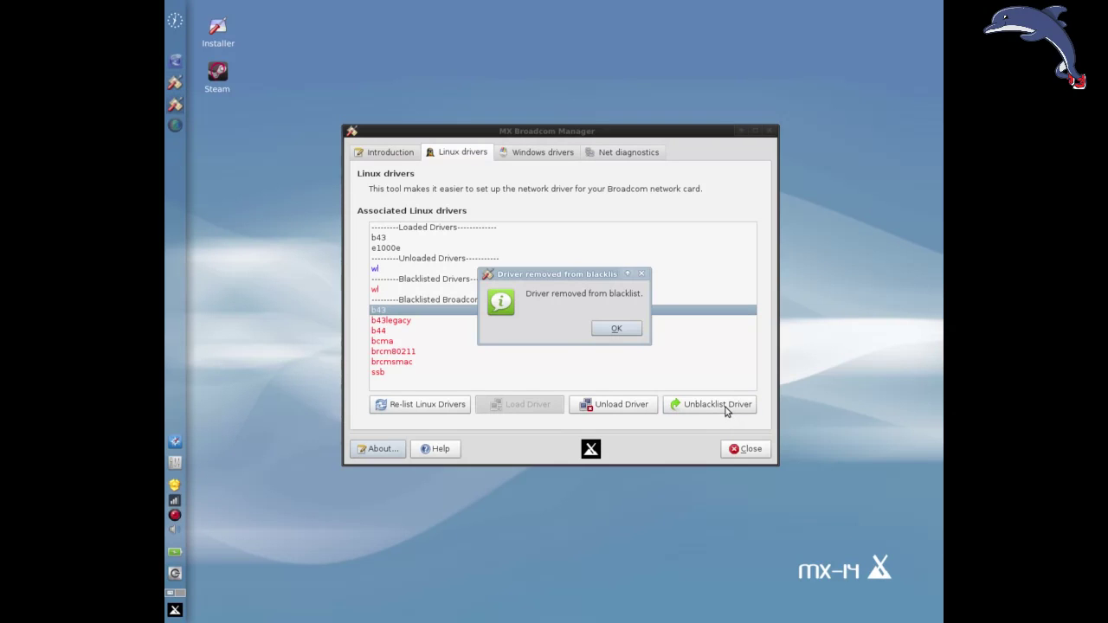
{"action": "left_click", "coordinate": [617, 330]}
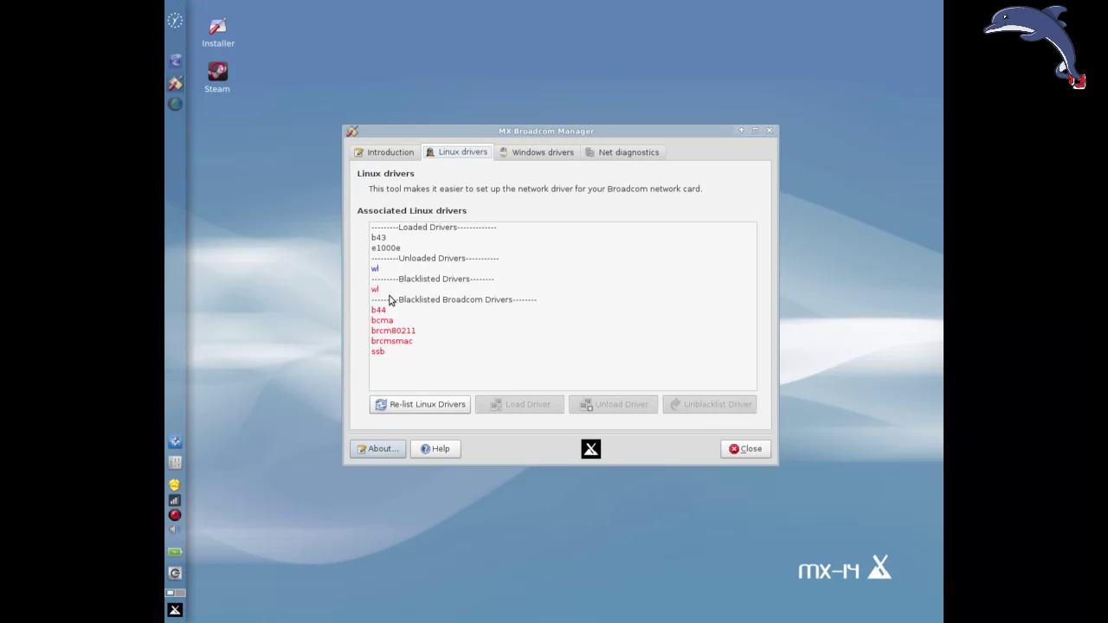
Re-list the Linux drivers, select the blacklisted b44 driver, and view the Windows drivers page.
{"action": "left_click", "coordinate": [395, 399]}
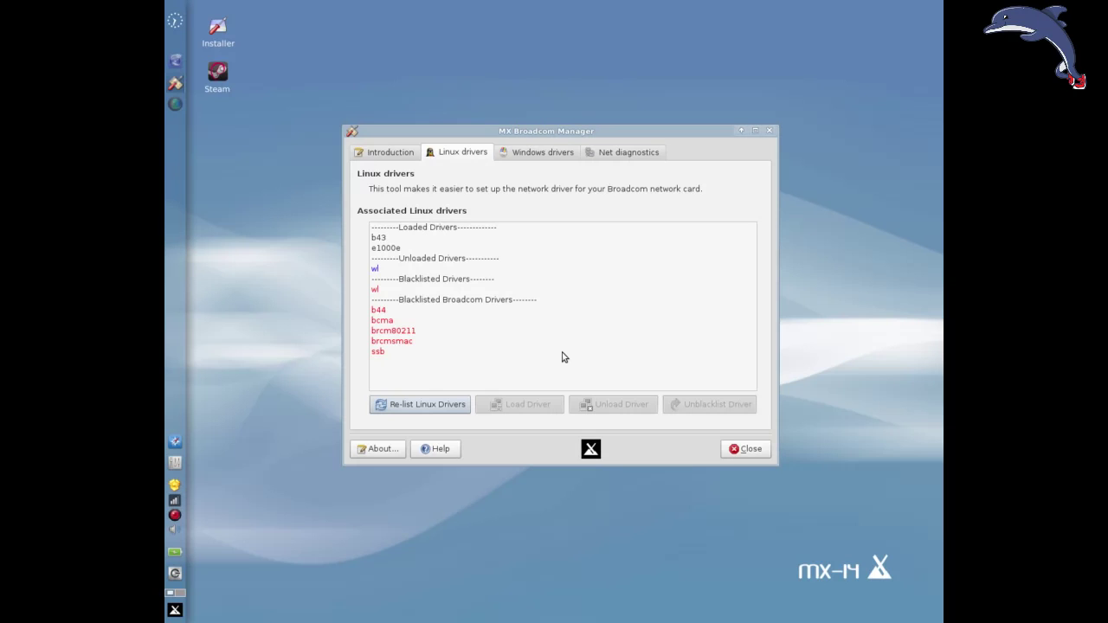
{"action": "left_click", "coordinate": [391, 312]}
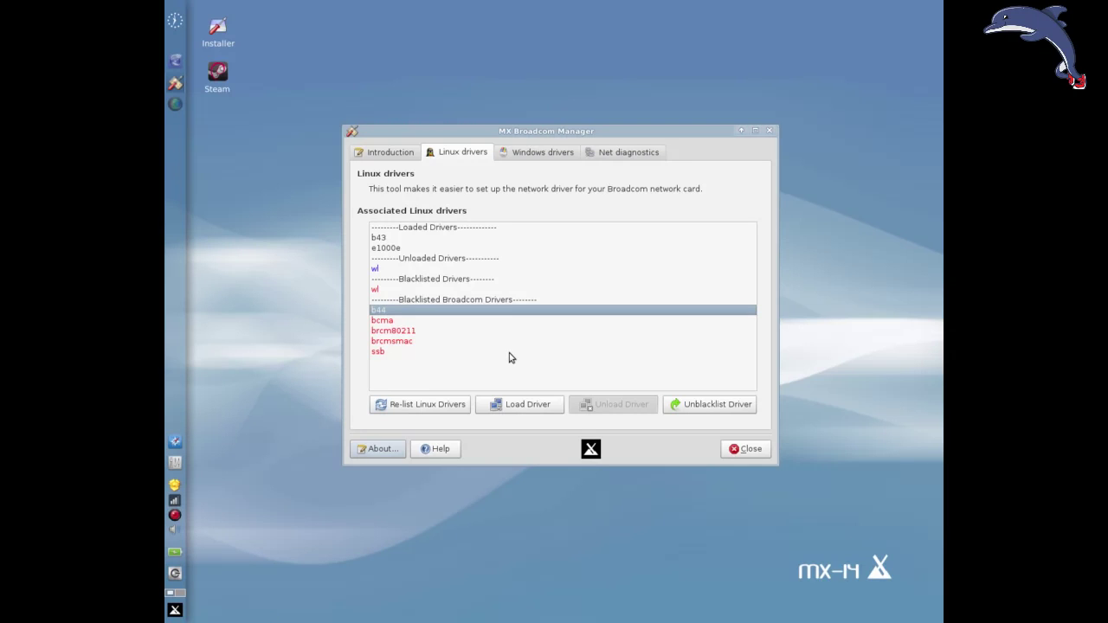
{"action": "left_click", "coordinate": [538, 151]}
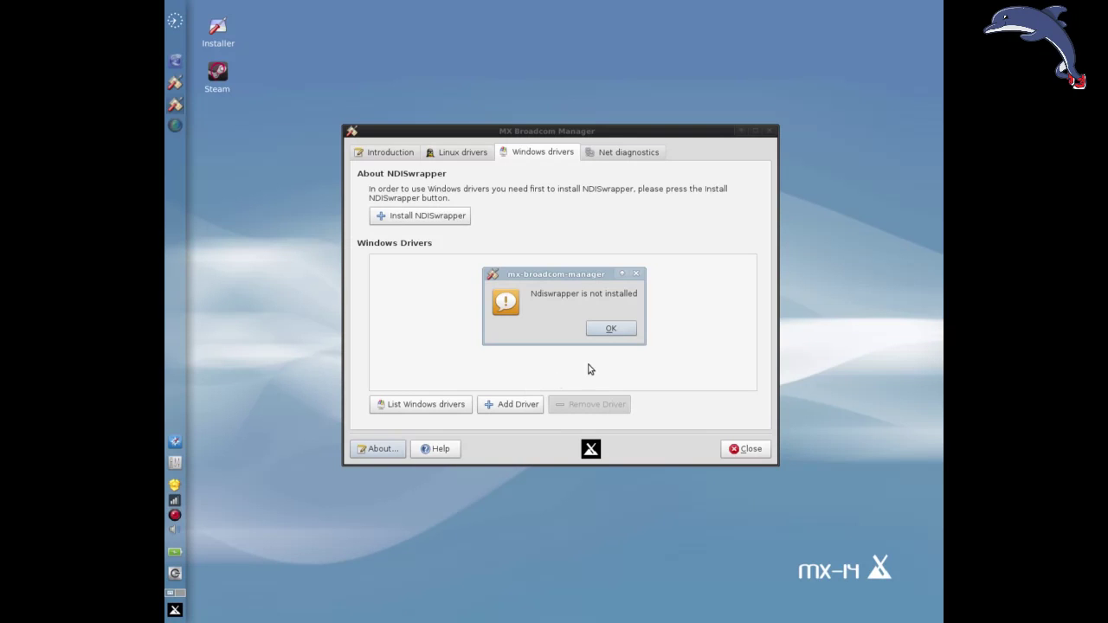
Dismiss the Ndiswrapper-not-installed warning and view the external and router IP addresses in Net diagnostics.
{"action": "left_click", "coordinate": [614, 333]}
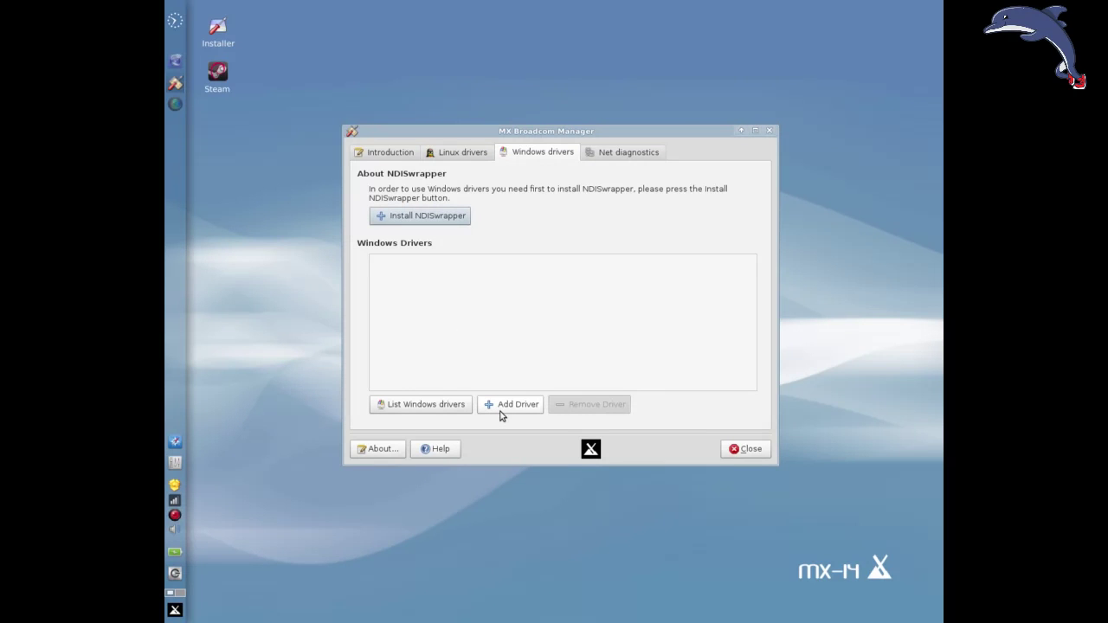
{"action": "left_click", "coordinate": [625, 156]}
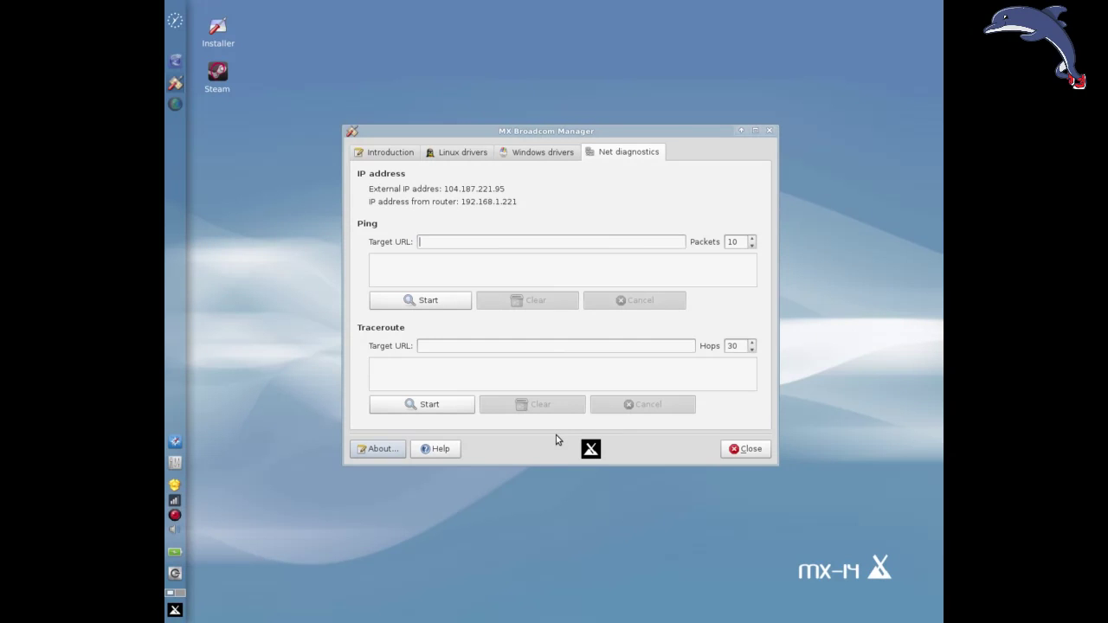
Return to the Introduction page listing the Intel 82567LM-3 and Broadcom BCM4321 adapters.
{"action": "left_click", "coordinate": [373, 159]}
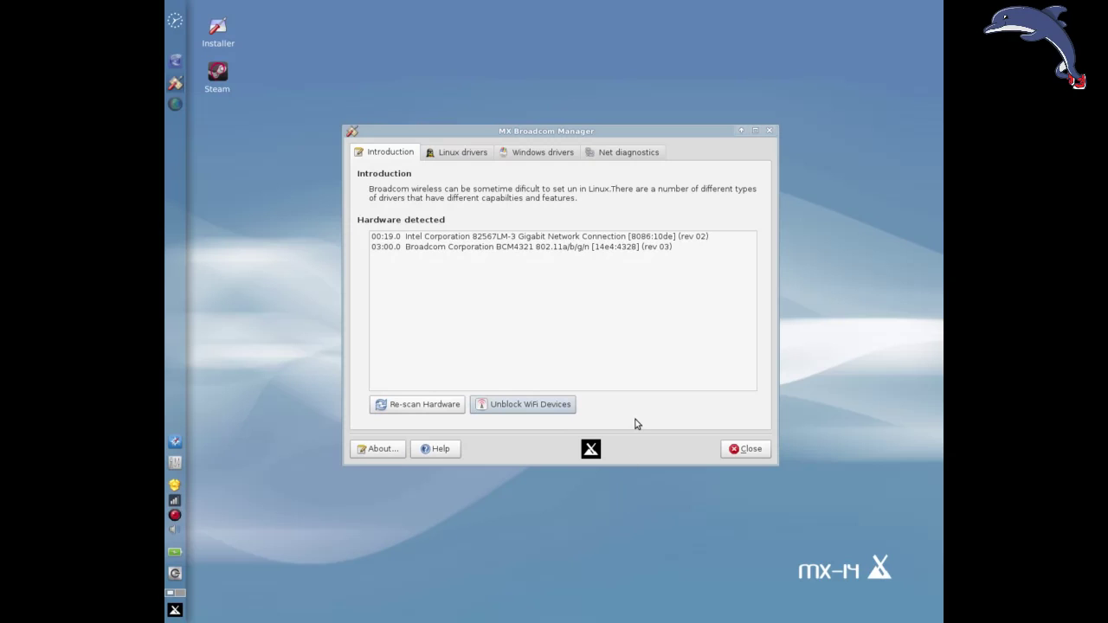